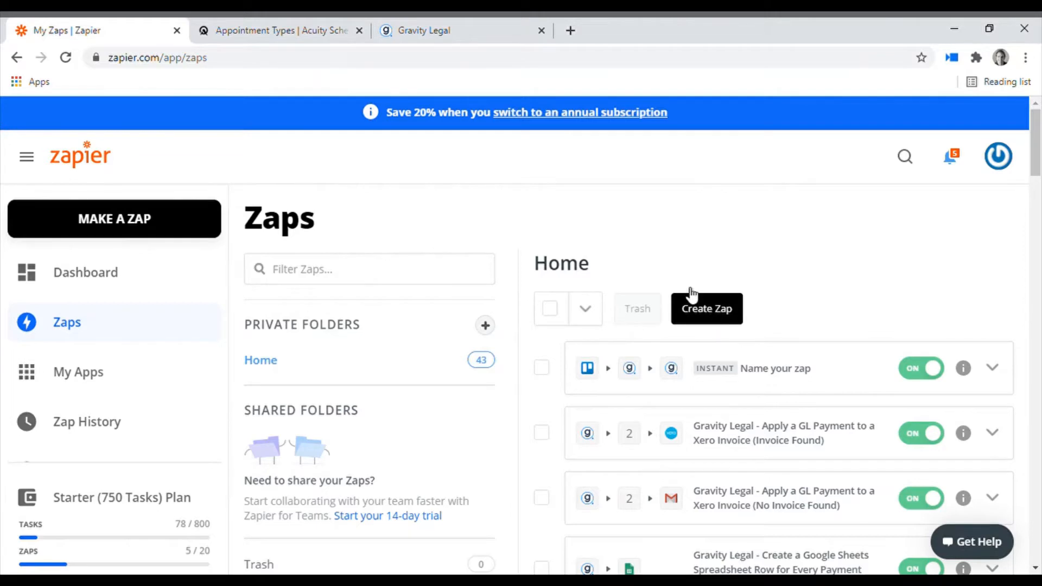
View the Acuity Scheduling appointment types and the Gravity Legal payment links, and return to the Zaps list.
left_click(298, 21)
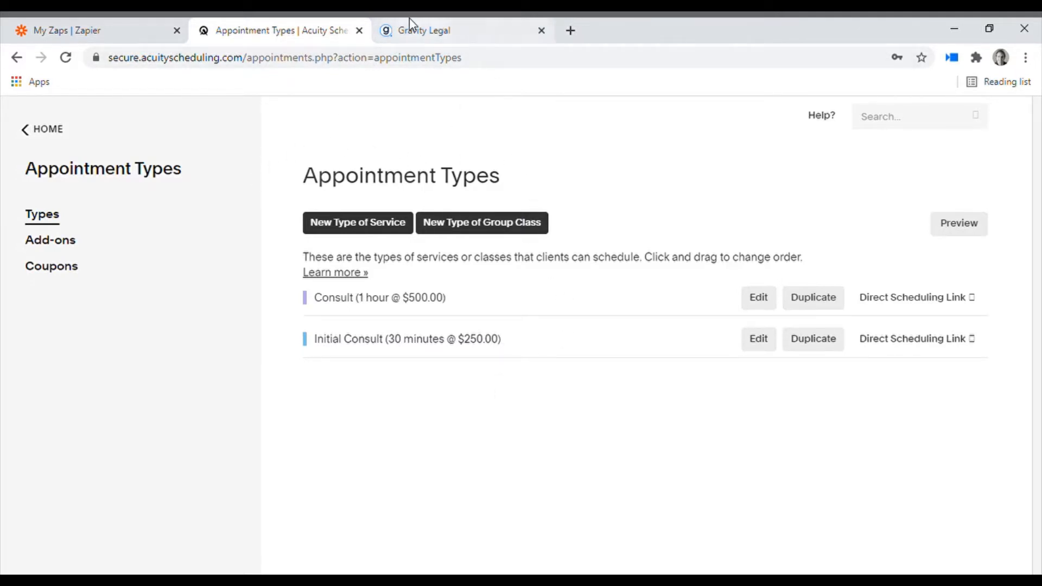
left_click(467, 28)
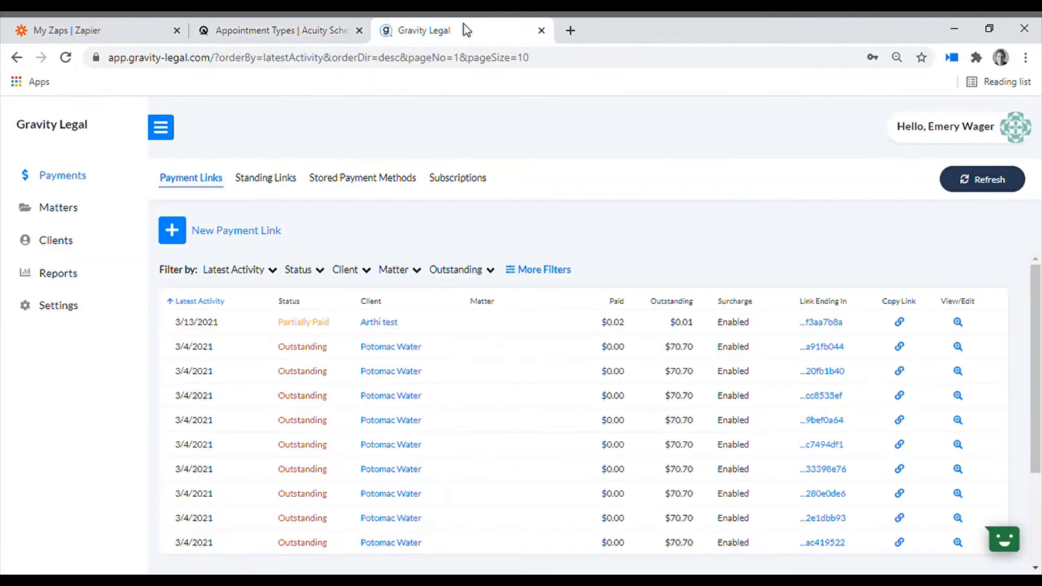
left_click(98, 20)
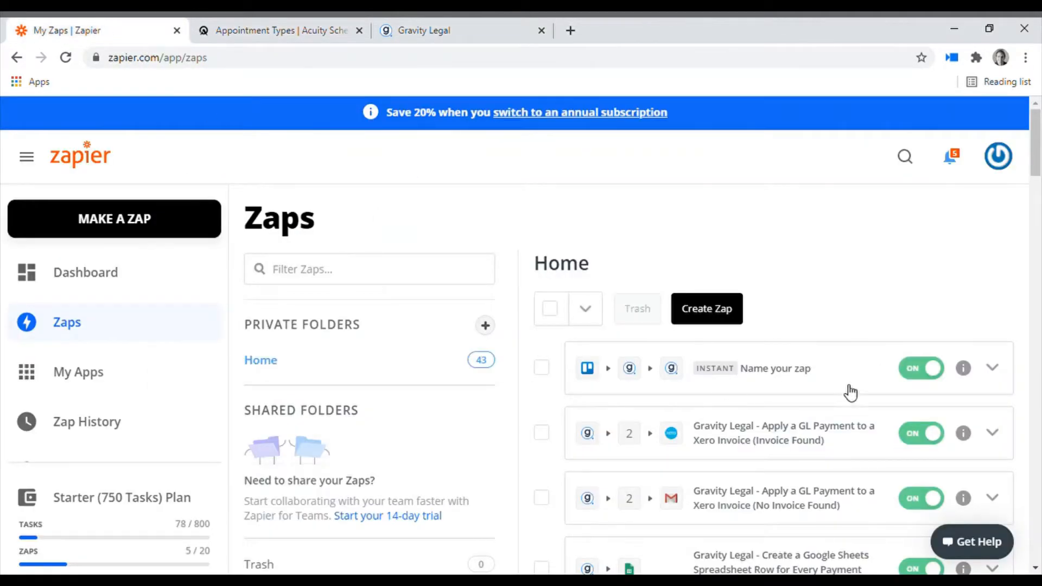
Create a Zap with Acuity Scheduling as the trigger app and New Appointment as the trigger event.
left_click(708, 315)
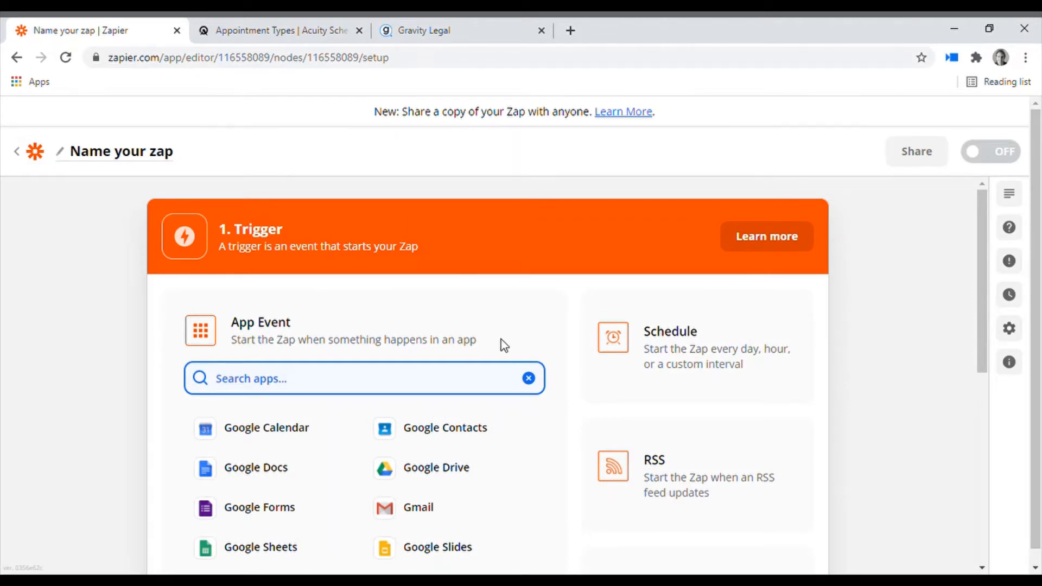
type("acuity")
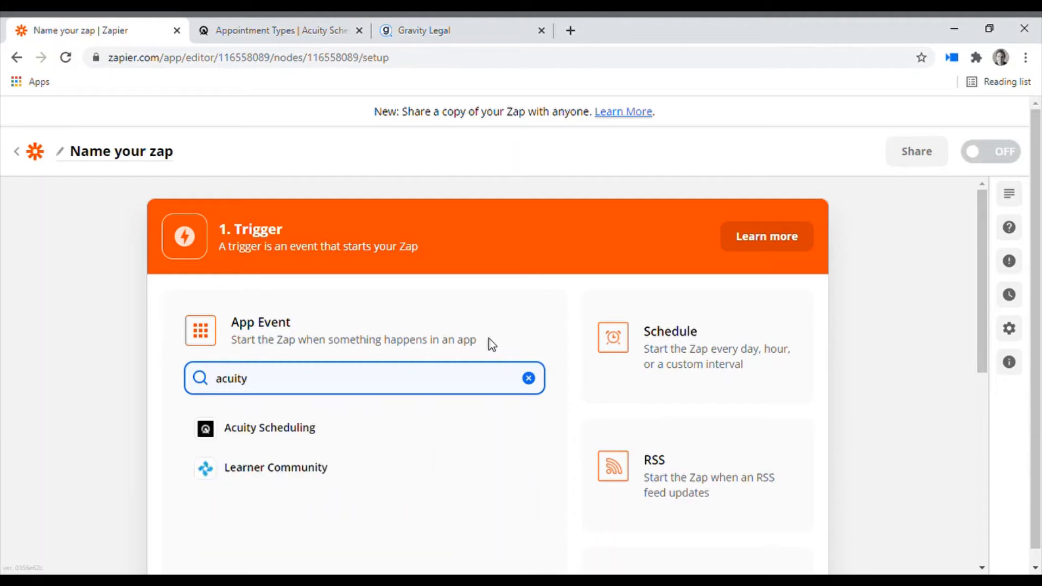
left_click(311, 429)
scroll(370, 380, "down", 3)
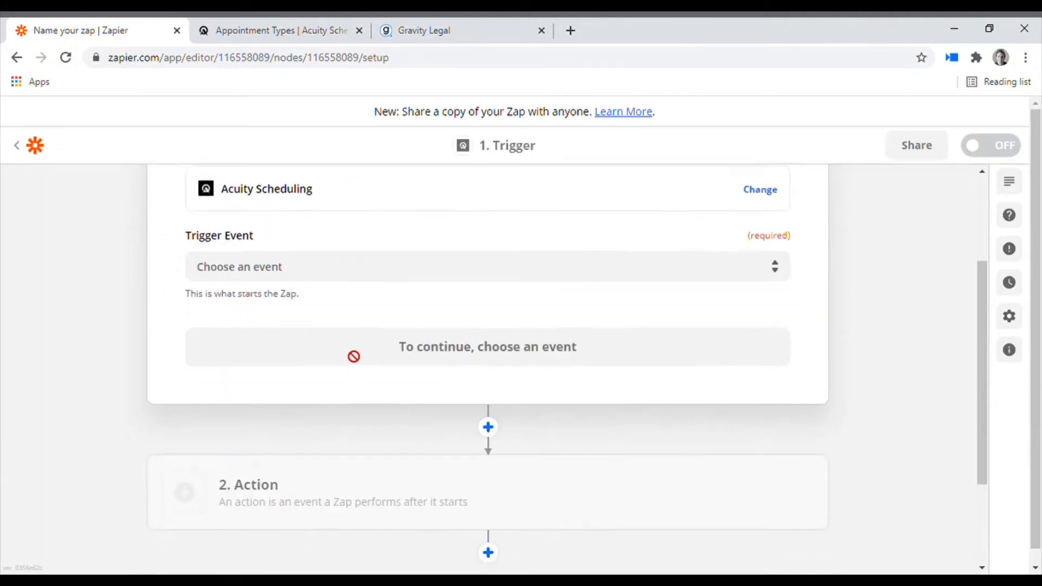
left_click(377, 273)
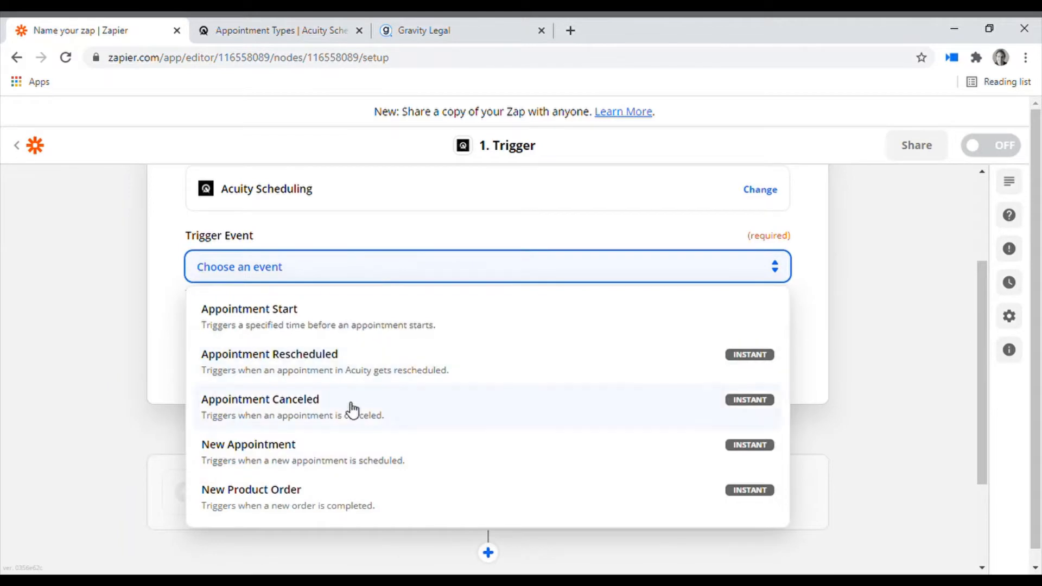
left_click(334, 456)
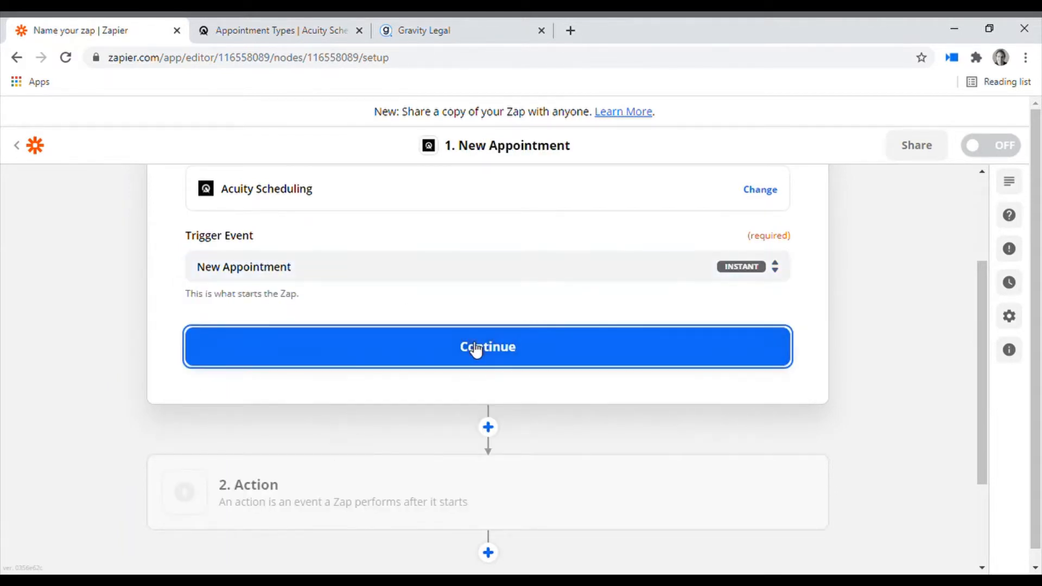
left_click(475, 350)
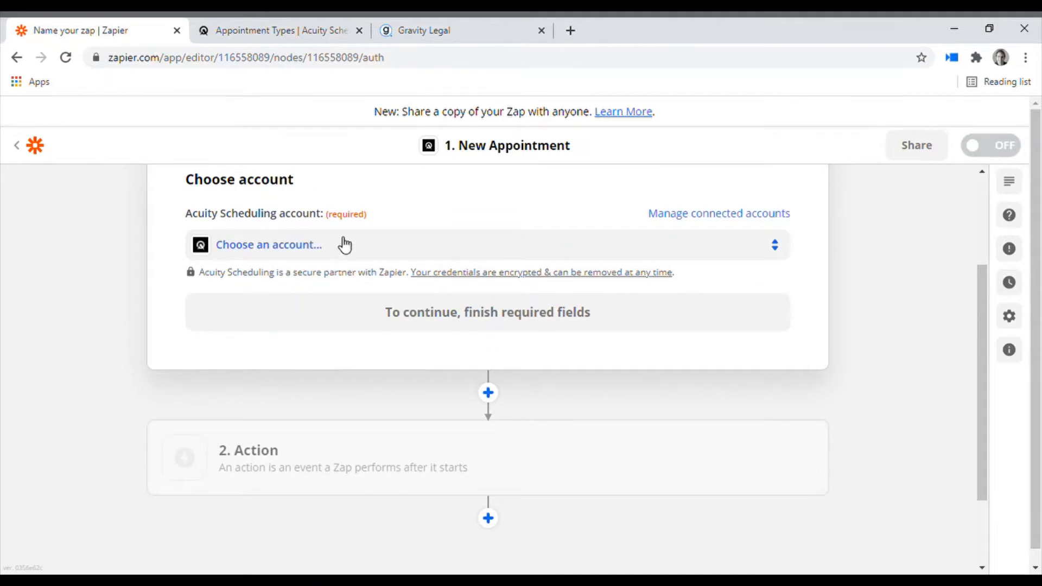
Connect the trigger to the existing Acuity Scheduling account.
left_click(392, 255)
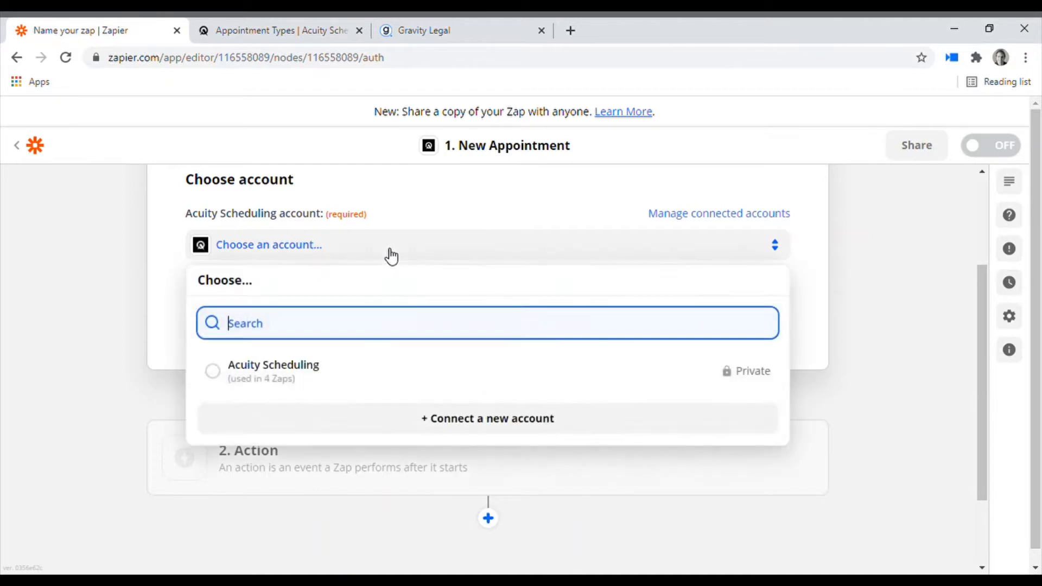
left_click(269, 373)
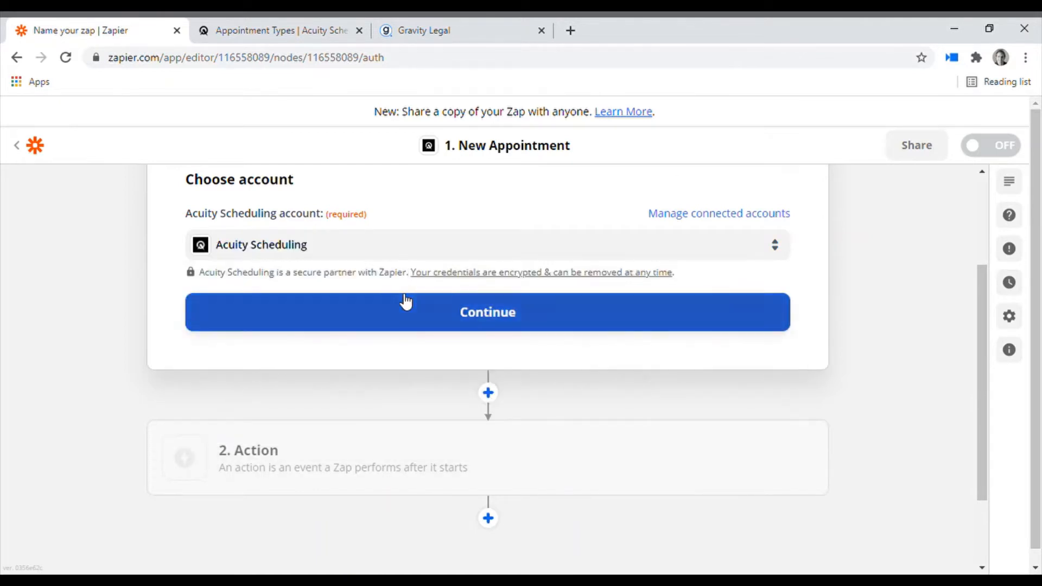
left_click(505, 320)
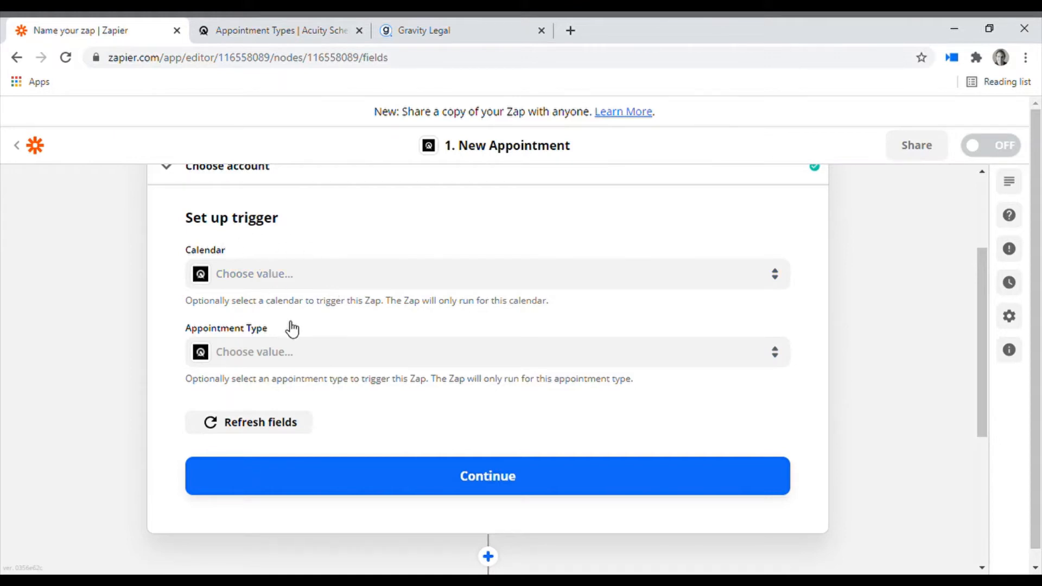
Restrict the trigger to the Initial Consult appointment type and continue to the trigger test.
scroll(293, 326, "down", 2)
left_click(356, 278)
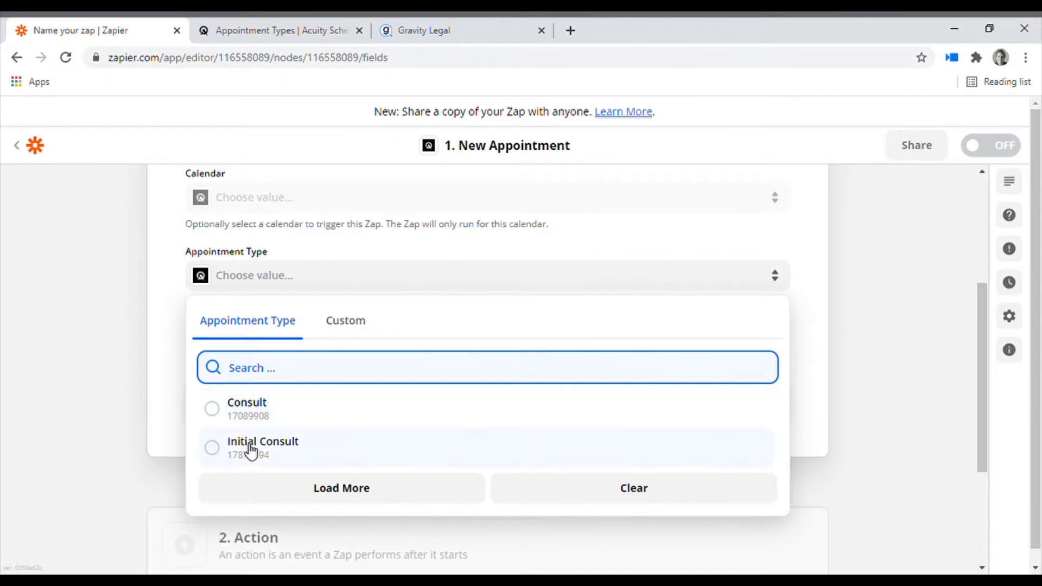
left_click(251, 448)
left_click(302, 351)
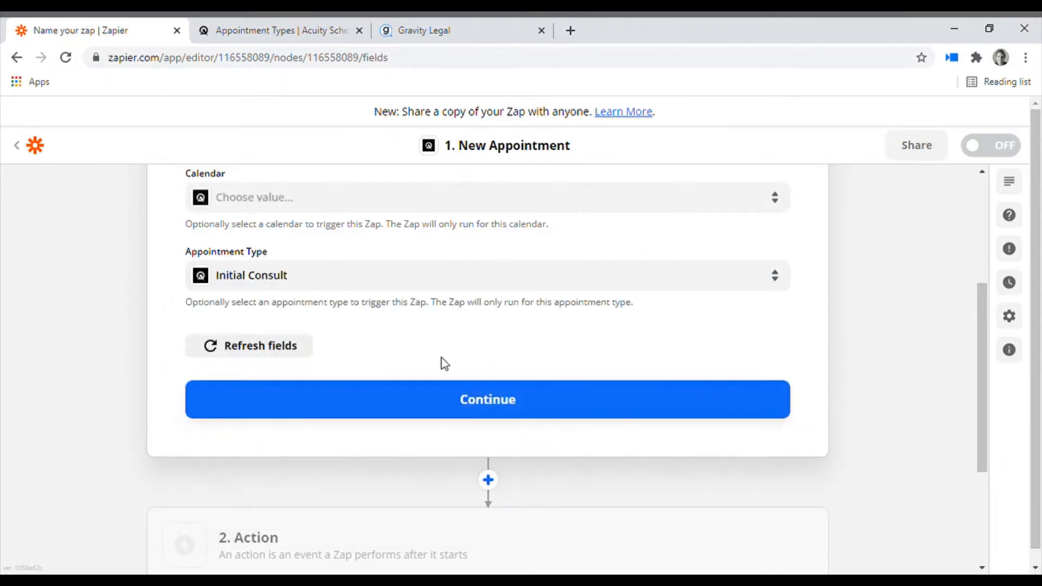
left_click(494, 407)
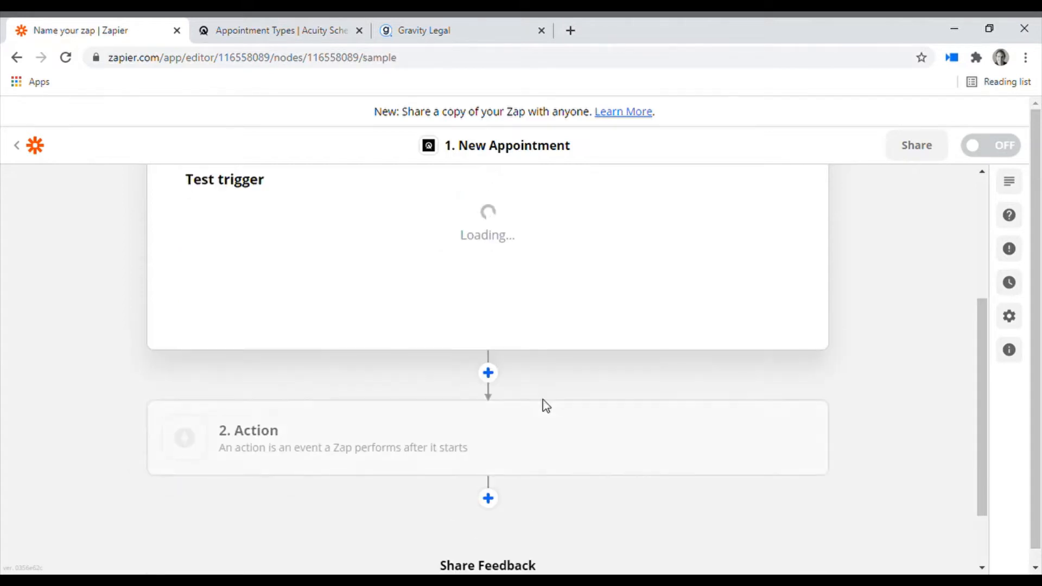
Test the New Appointment trigger, review the sample appointment's fields, and accept the sample.
left_click(487, 411)
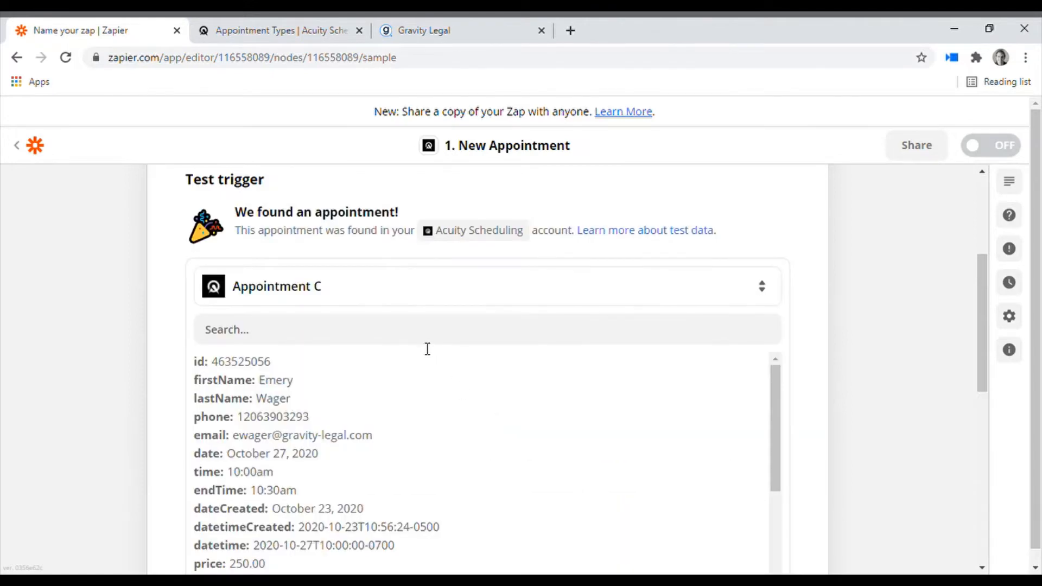
scroll(300, 421, "down", 2)
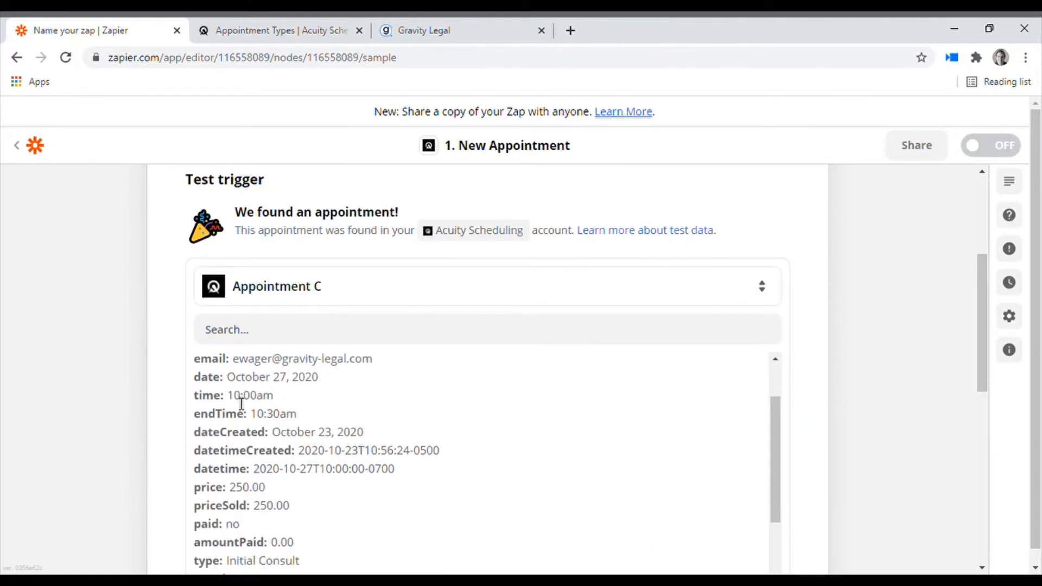
scroll(233, 380, "down", 2)
scroll(232, 380, "down", 4)
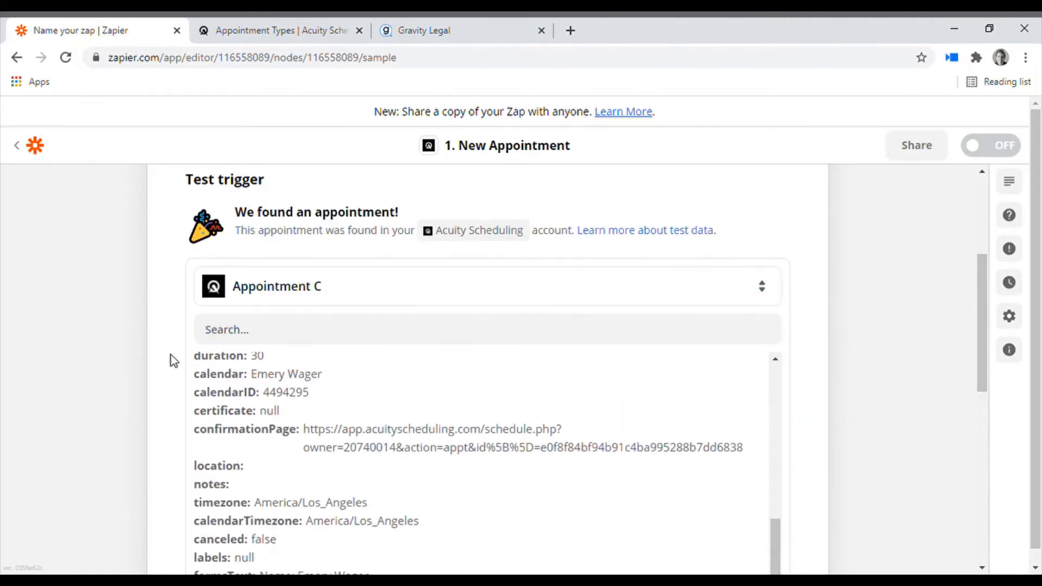
scroll(171, 355, "up", 3)
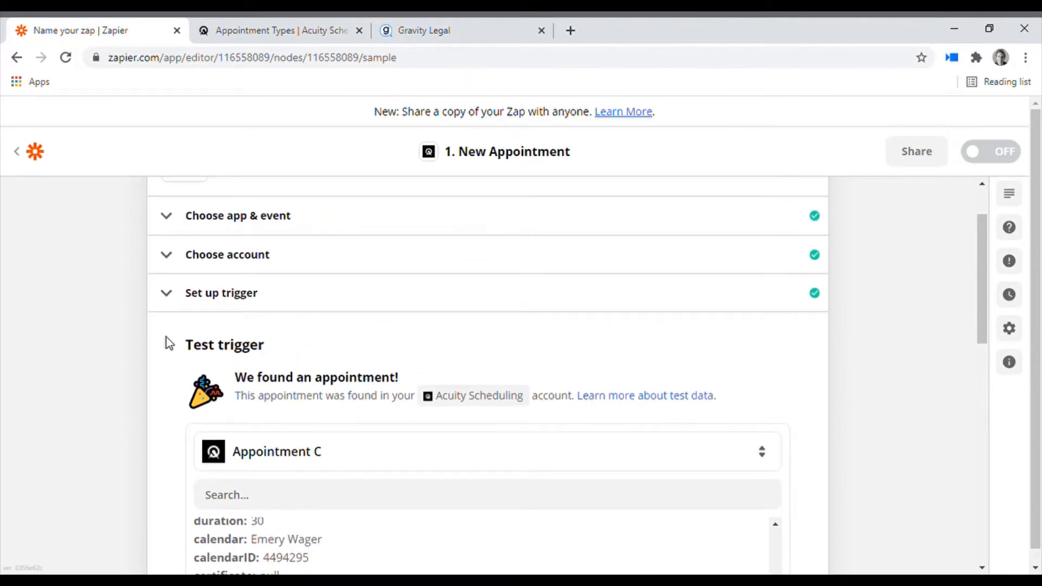
scroll(917, 468, "down", 8)
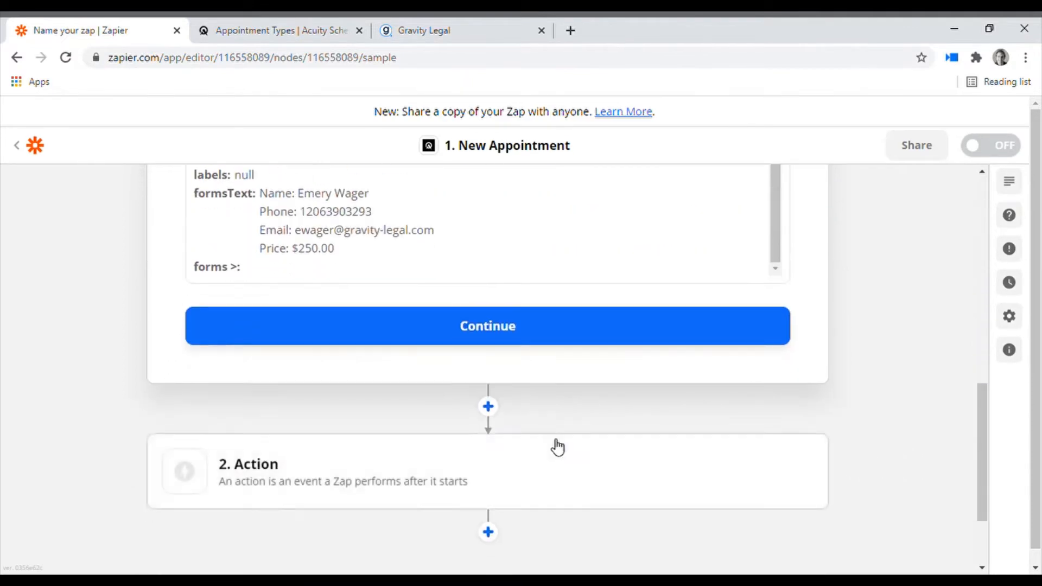
left_click(477, 326)
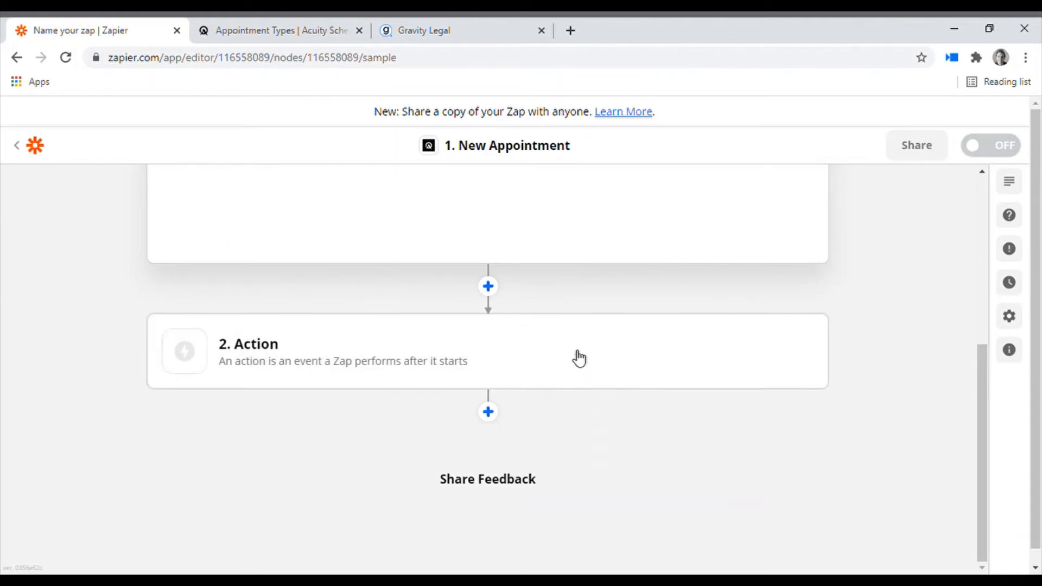
Set the second step's action to the Find Client event of the Gravity Legal beta app.
left_click(579, 358)
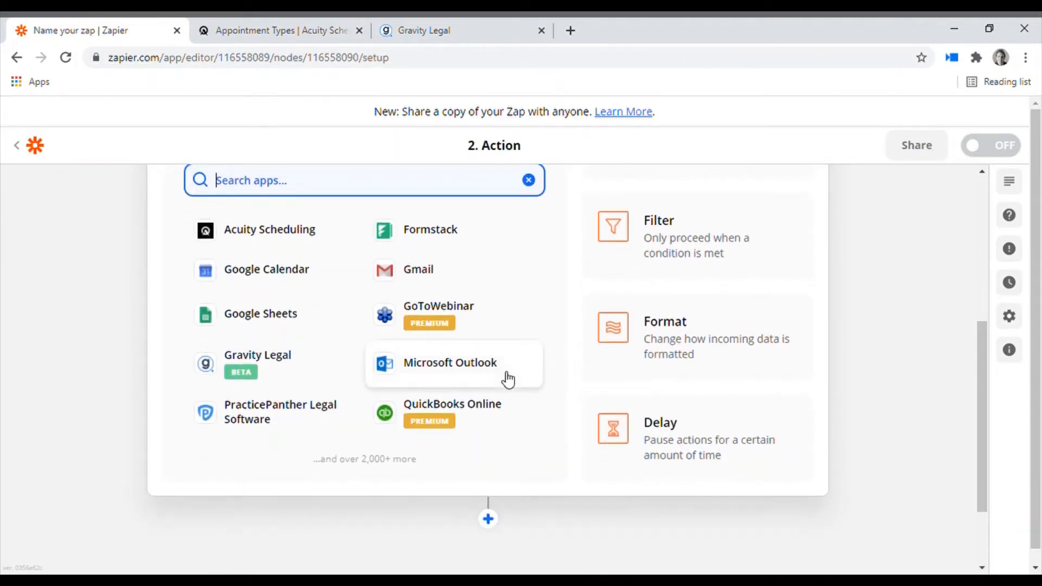
scroll(508, 380, "up", 1)
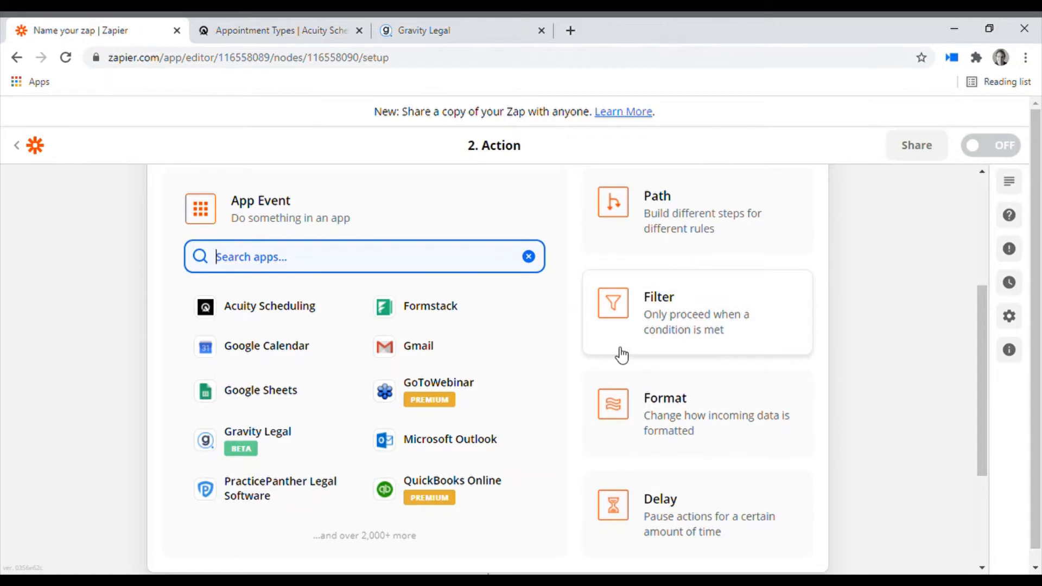
type("gravity")
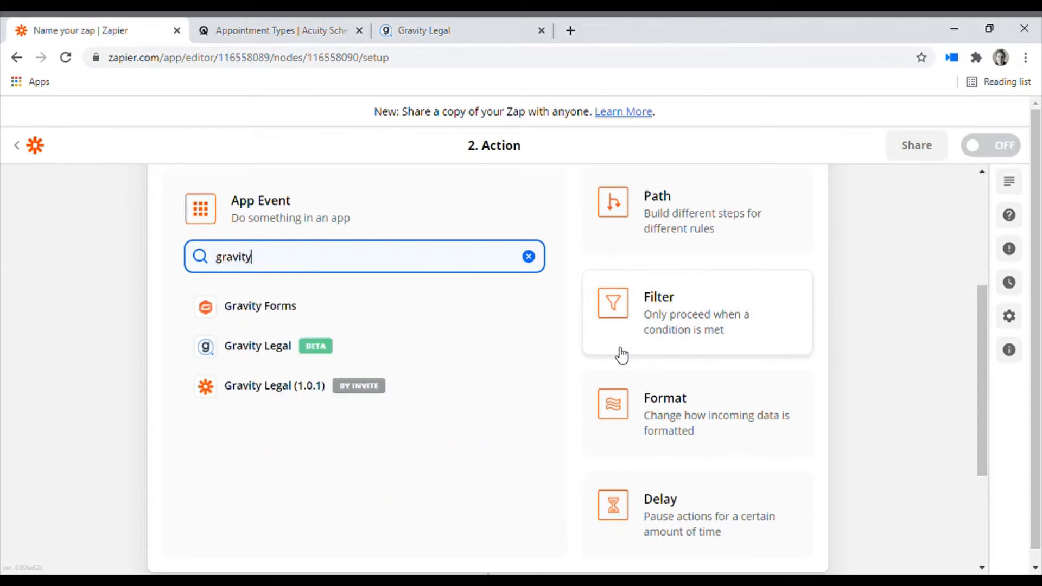
left_click(264, 349)
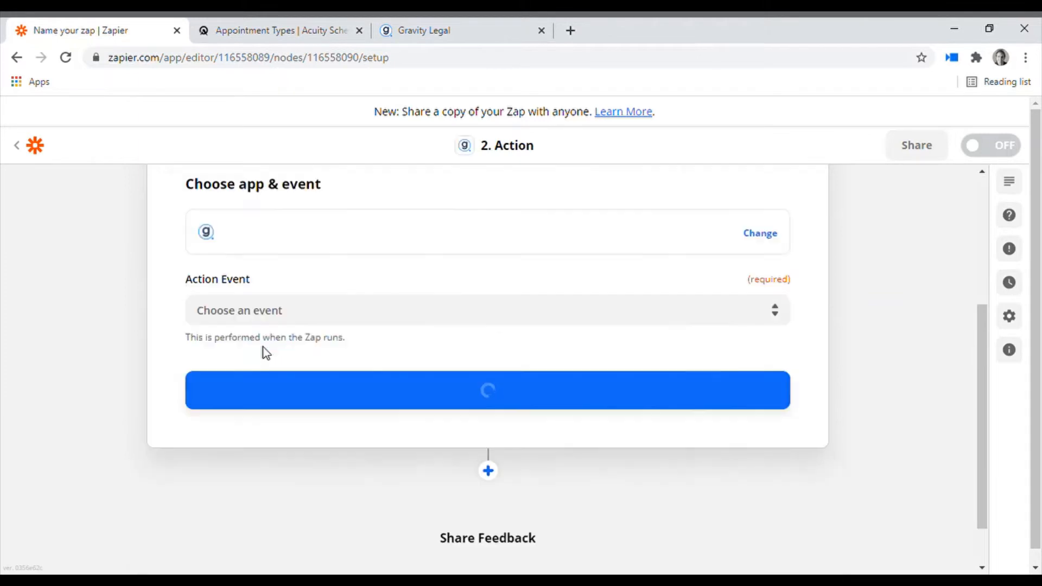
left_click(440, 324)
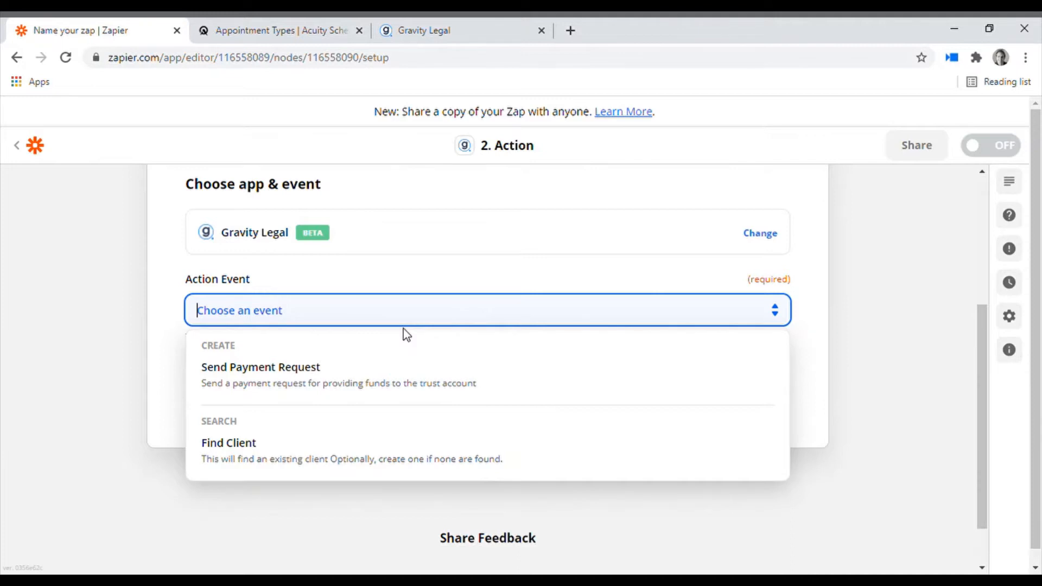
left_click(264, 449)
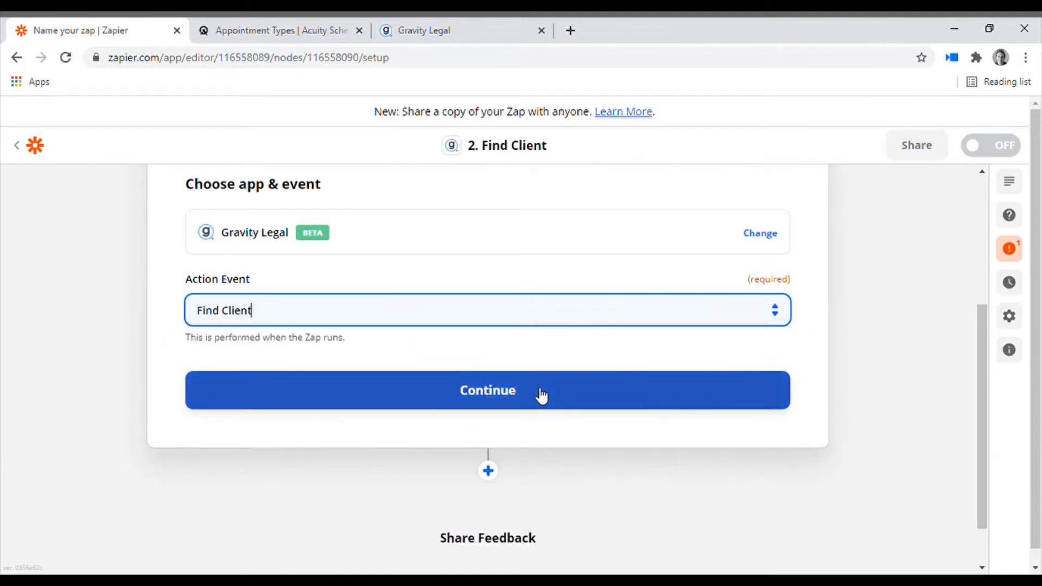
left_click(542, 395)
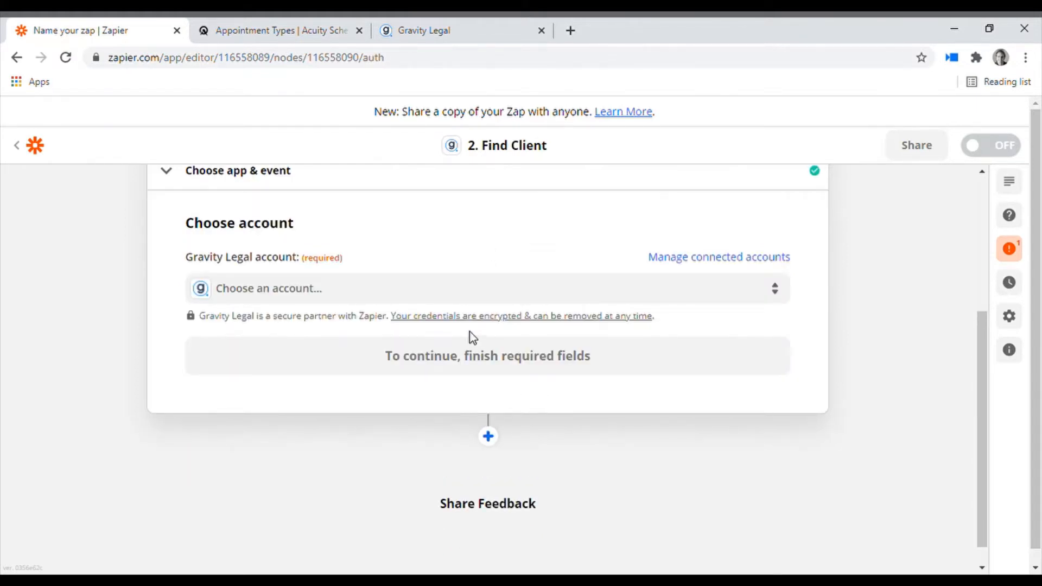
Connect the Find Client action to the Gravity Legal (1.0.0) account.
left_click(470, 294)
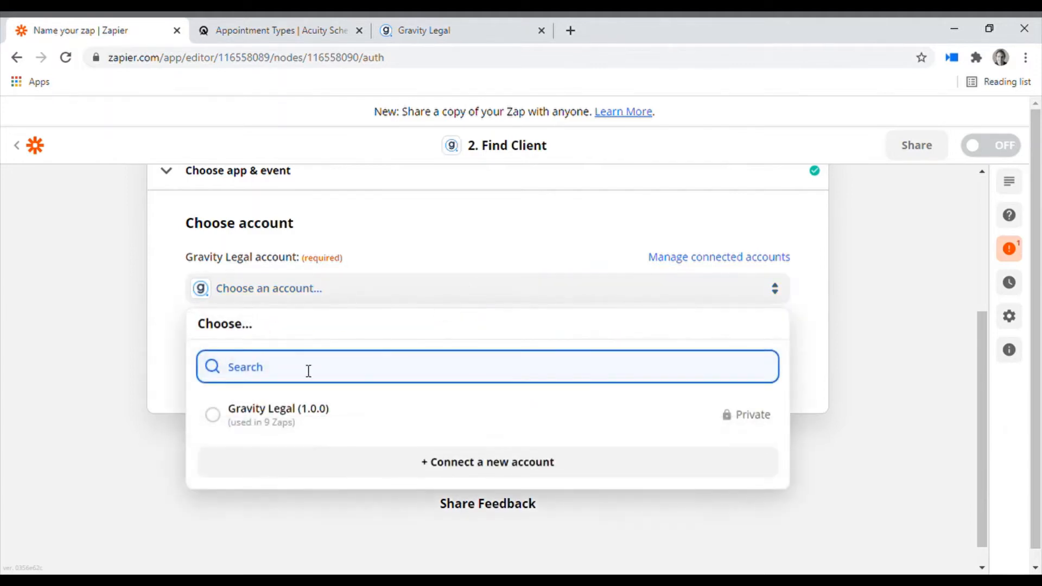
left_click(281, 414)
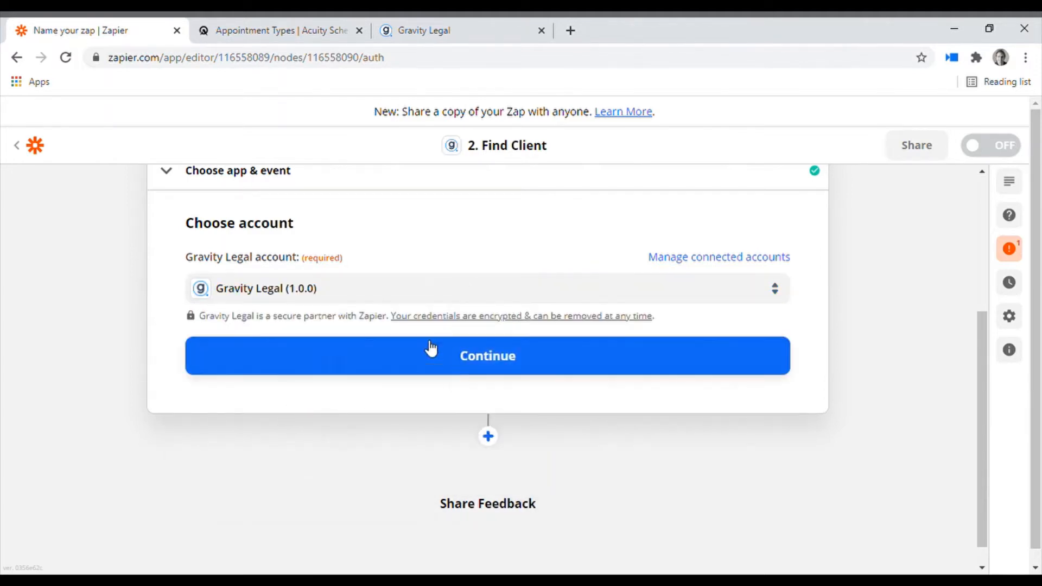
left_click(477, 357)
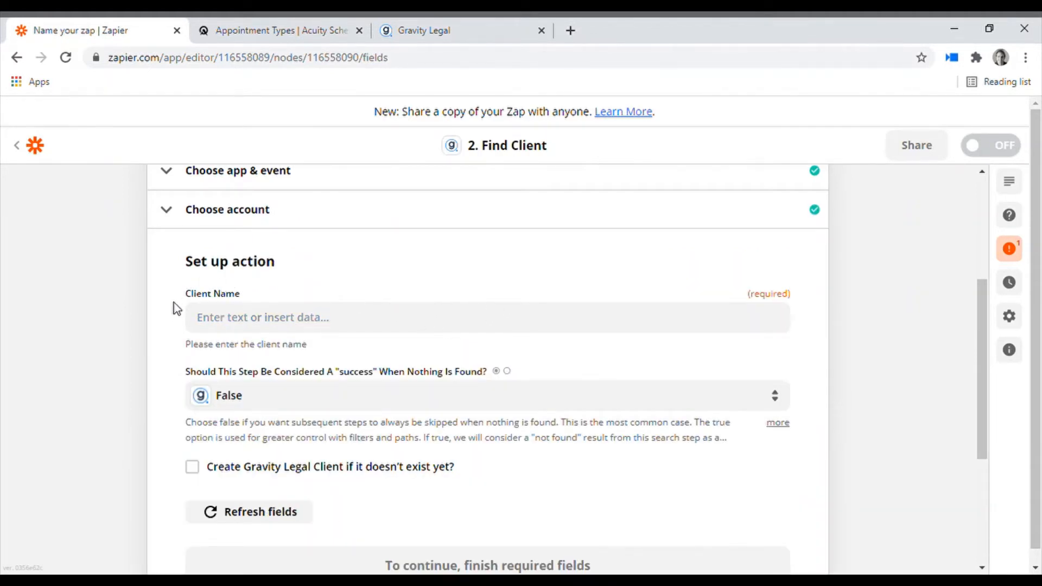
Fill the Find Client action's Client Name with the First Name and Last Name fields from the new appointment.
left_click(400, 320)
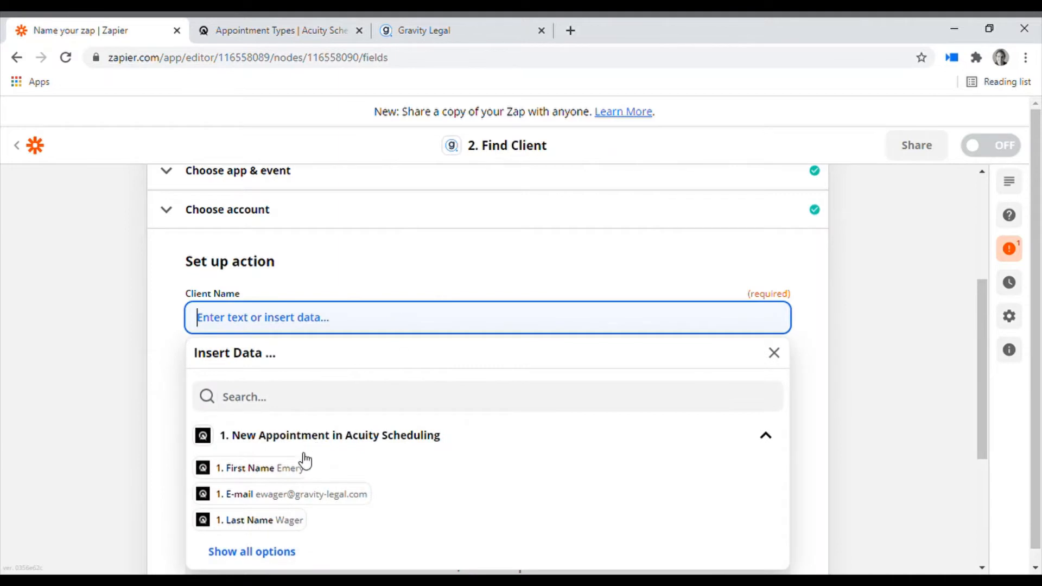
left_click(297, 470)
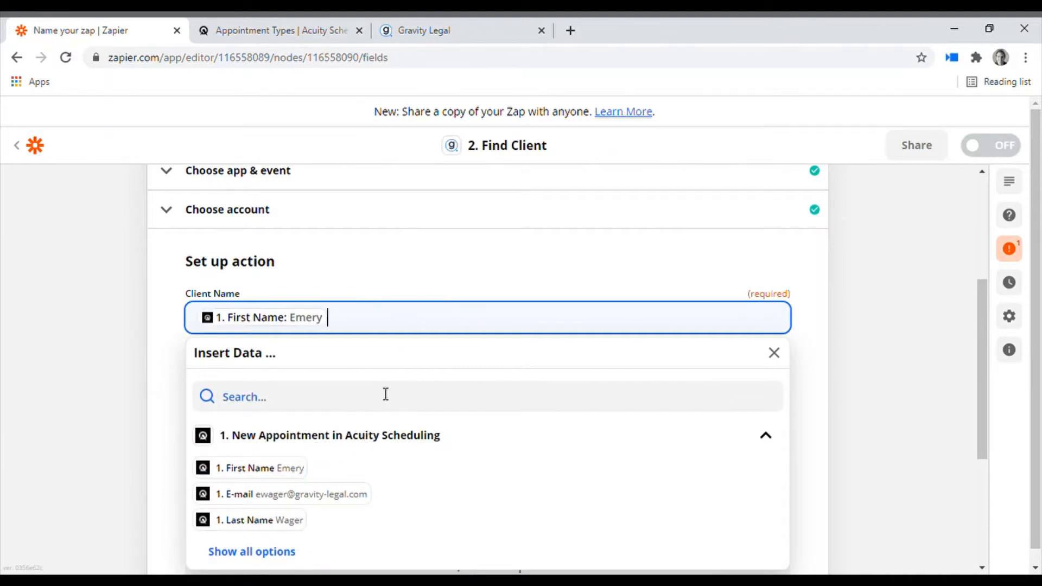
left_click(296, 520)
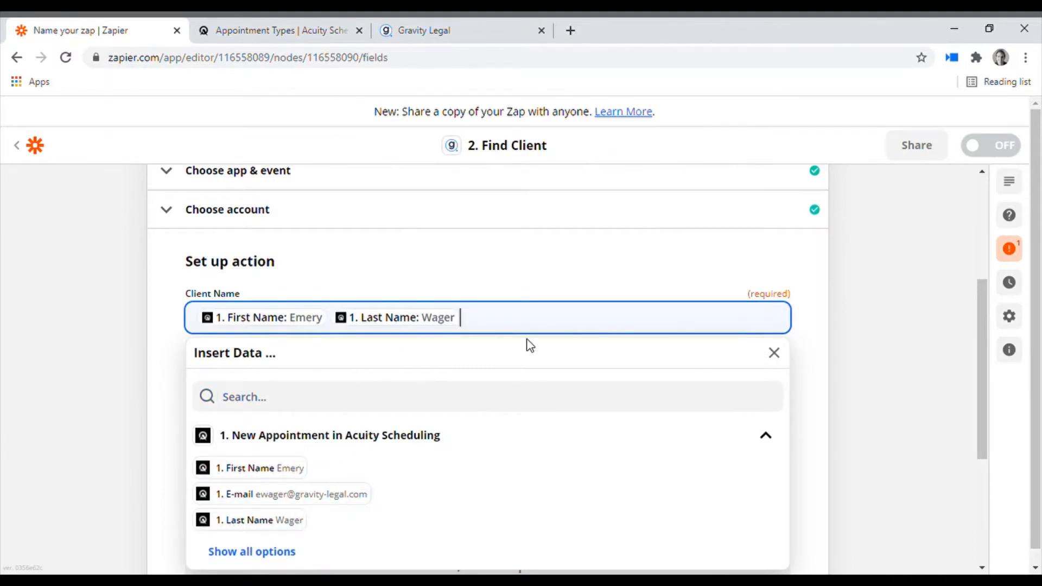
left_click(152, 298)
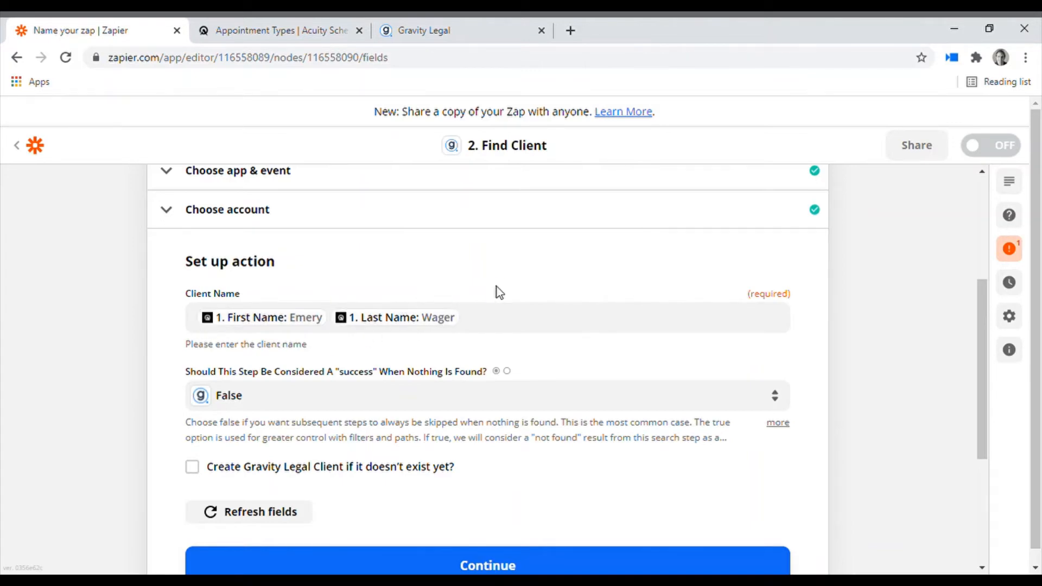
Enable creating the Gravity Legal client if it doesn't exist yet, with Gravity Legal as the Customer Id.
scroll(375, 337, "down", 2)
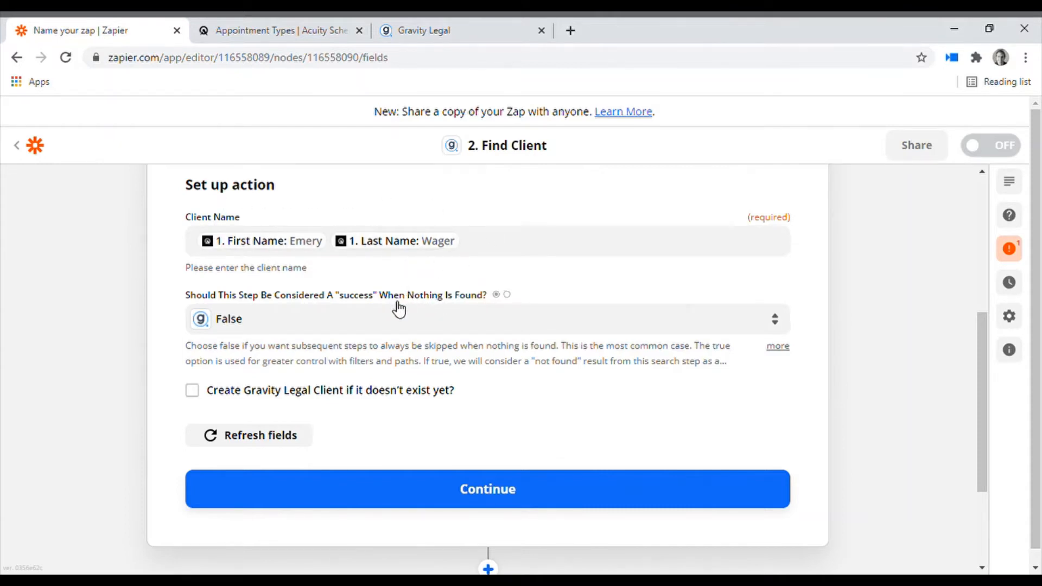
left_click(193, 390)
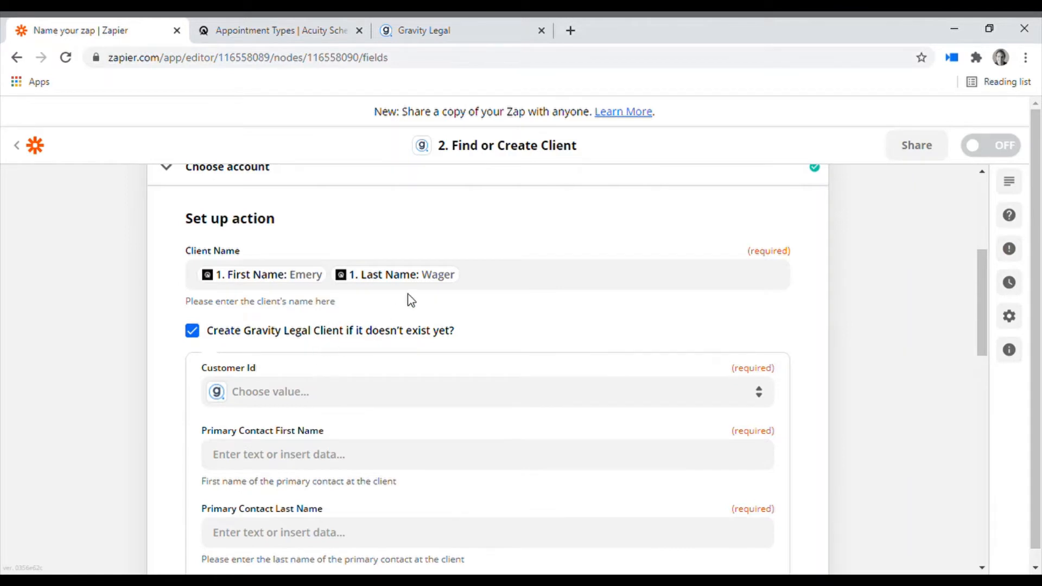
scroll(391, 347, "down", 2)
left_click(492, 321)
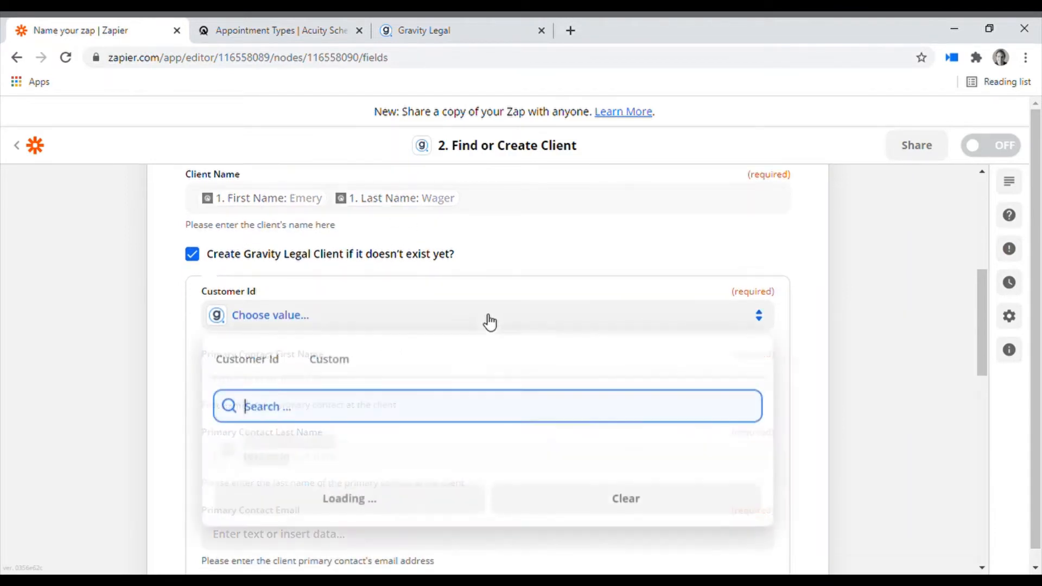
left_click(267, 454)
Map the Primary Contact First Name and Last Name to the appointment's First Name and Last Name fields.
scroll(437, 357, "down", 1)
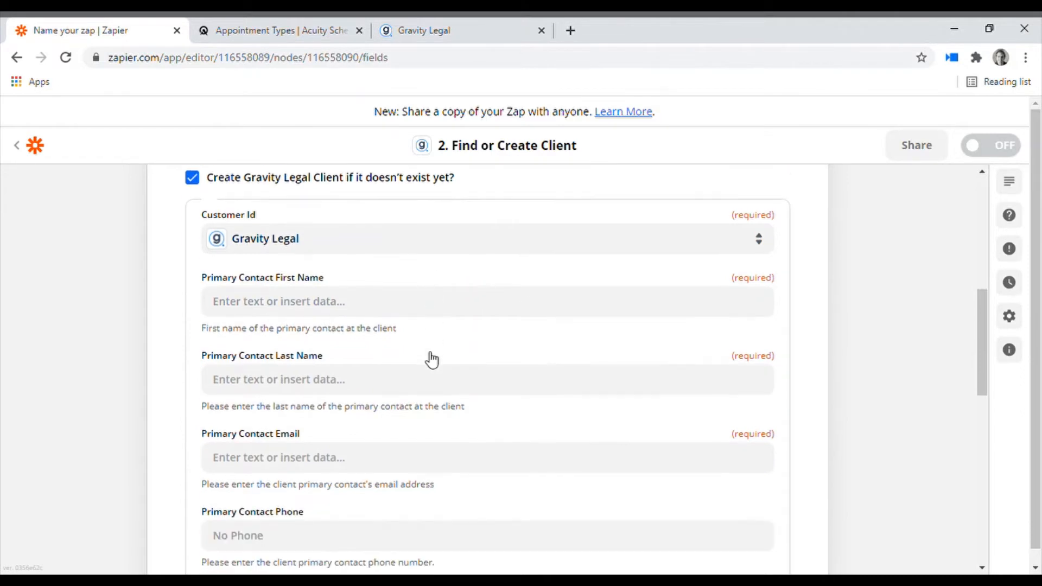
left_click(394, 309)
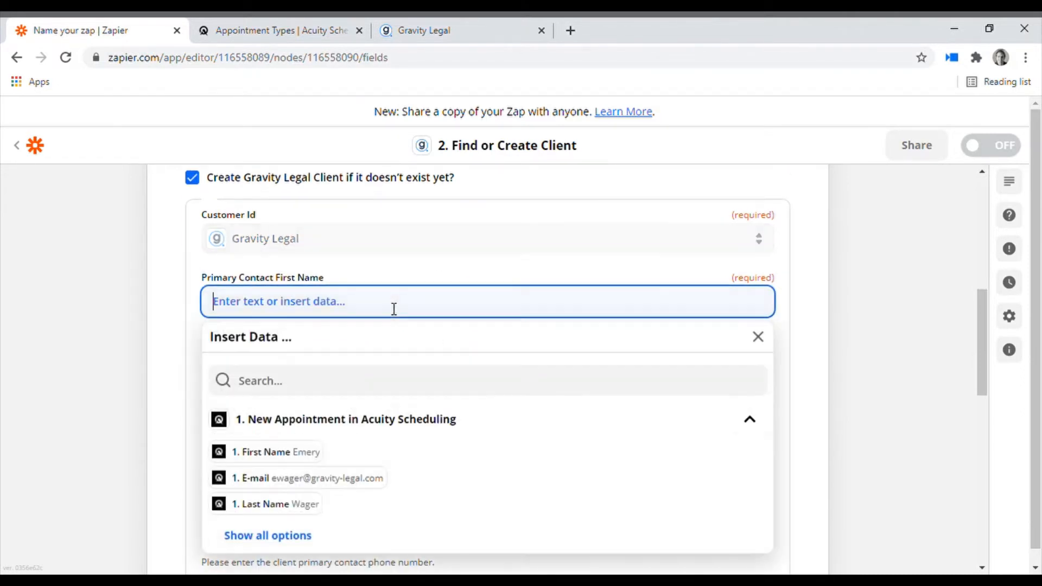
left_click(277, 456)
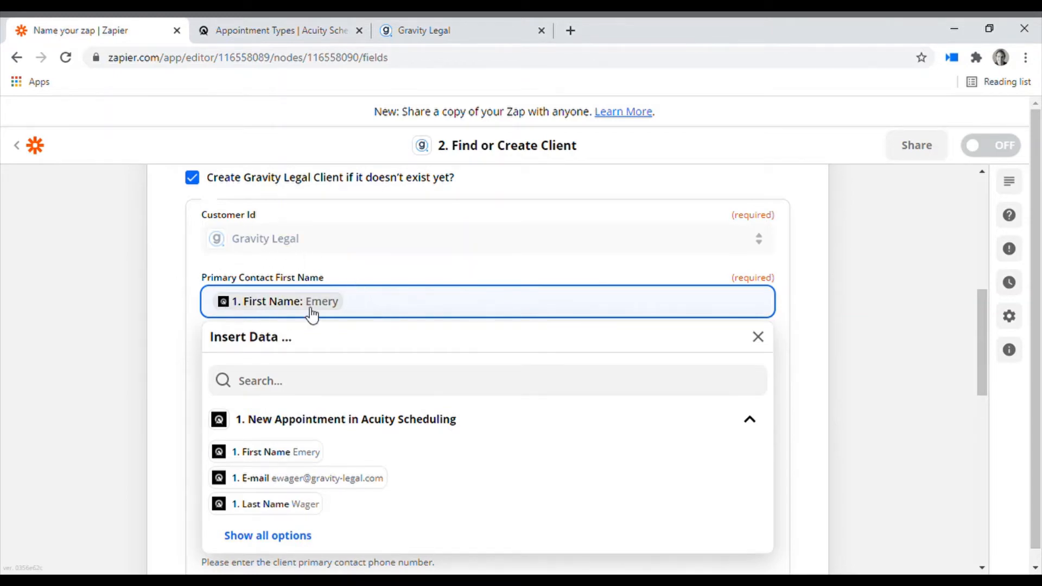
left_click(177, 283)
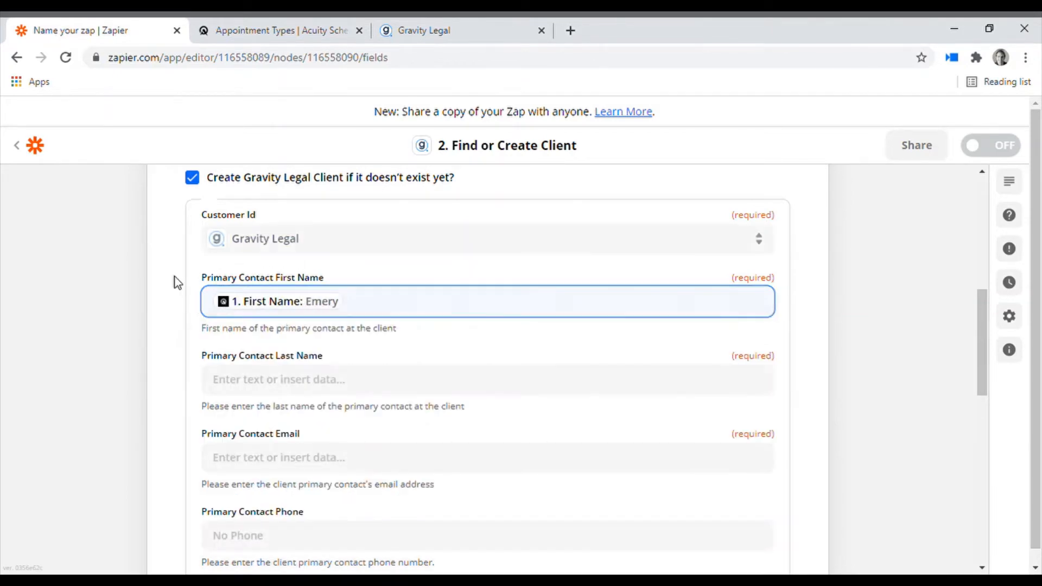
left_click(327, 387)
scroll(321, 399, "down", 1)
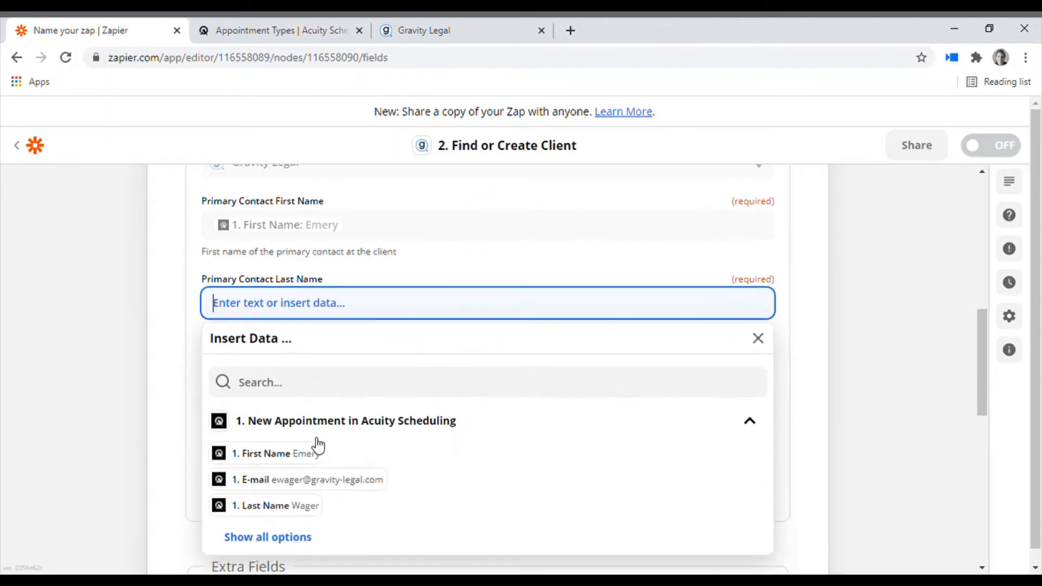
left_click(292, 506)
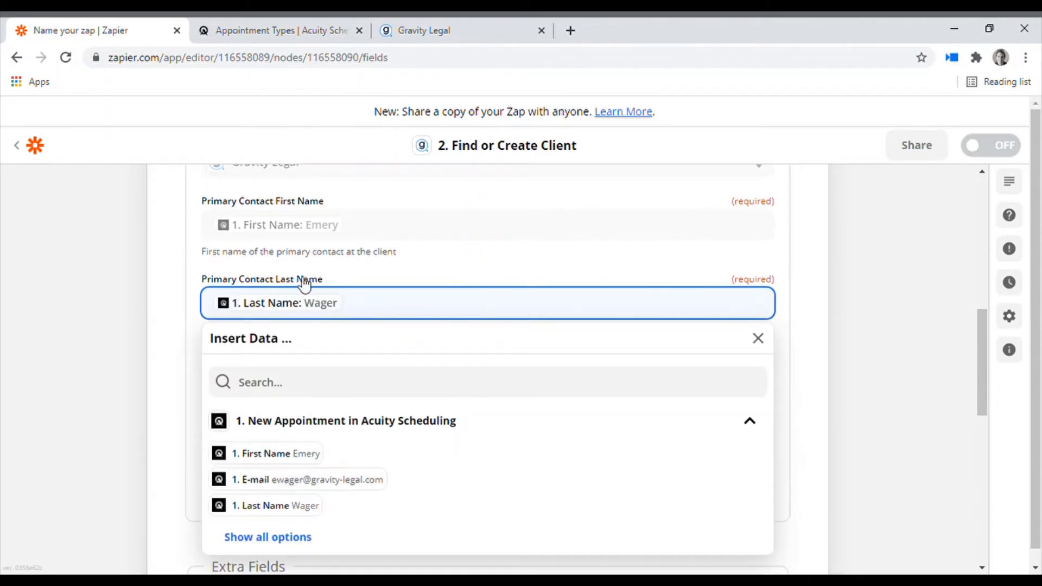
left_click(174, 285)
Fill the Primary Contact Email with the E-mail field from the new appointment.
left_click(357, 380)
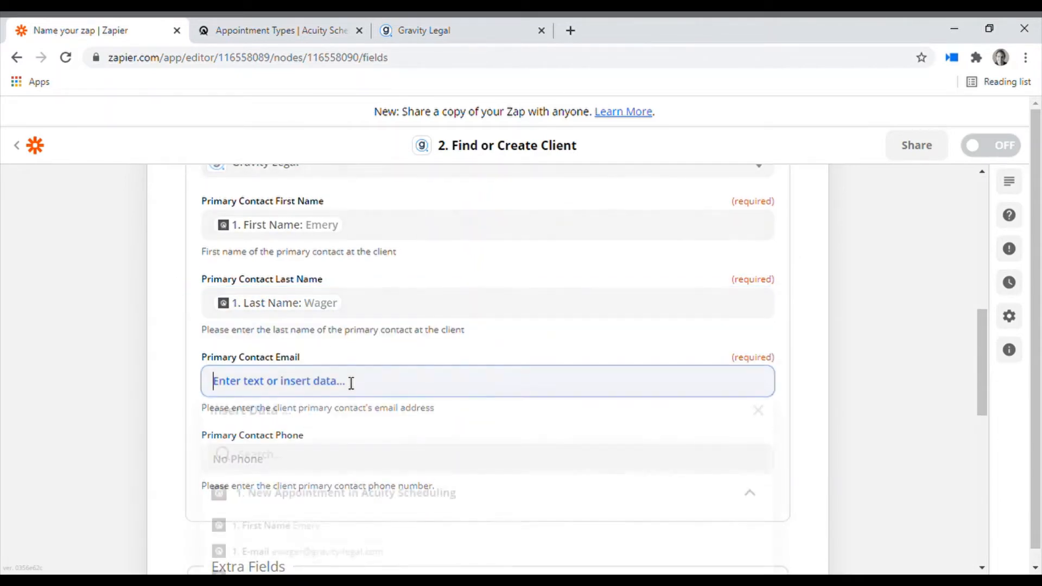
scroll(323, 458, "down", 1)
left_click(335, 480)
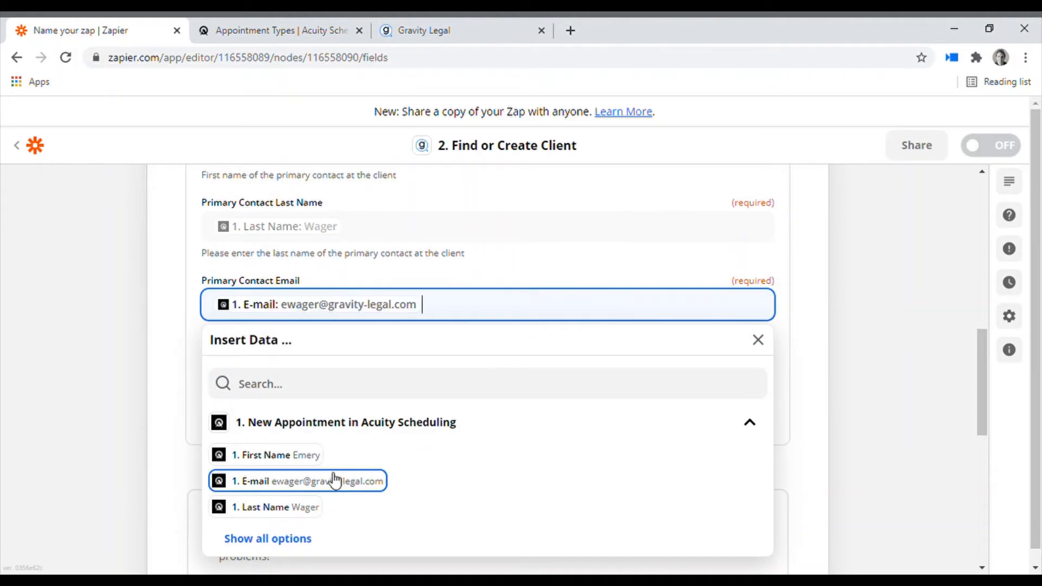
left_click(171, 283)
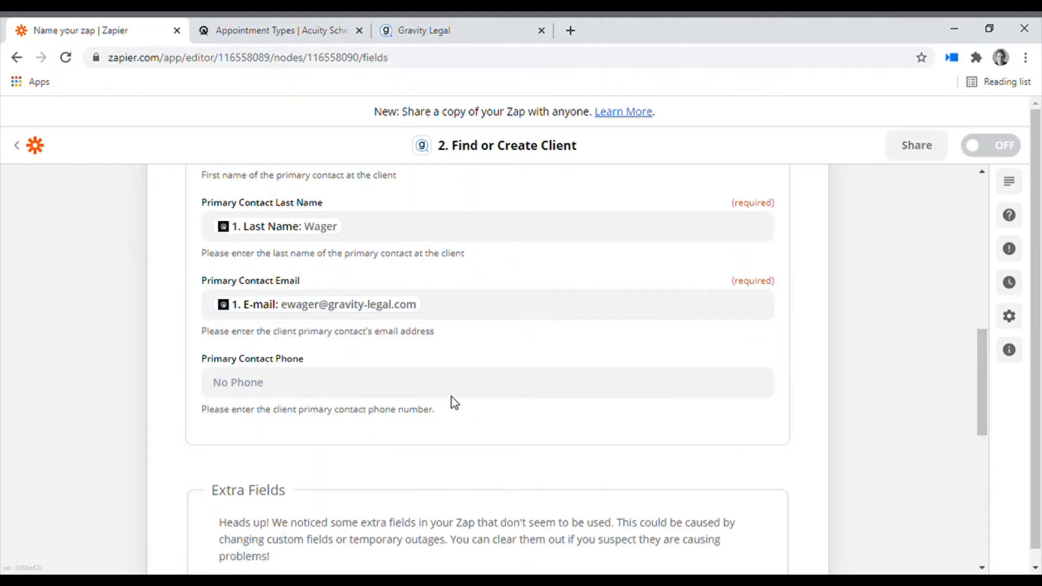
Check the client mappings, remove the unused extra fields, and continue to the action's test.
scroll(454, 403, "up", 3)
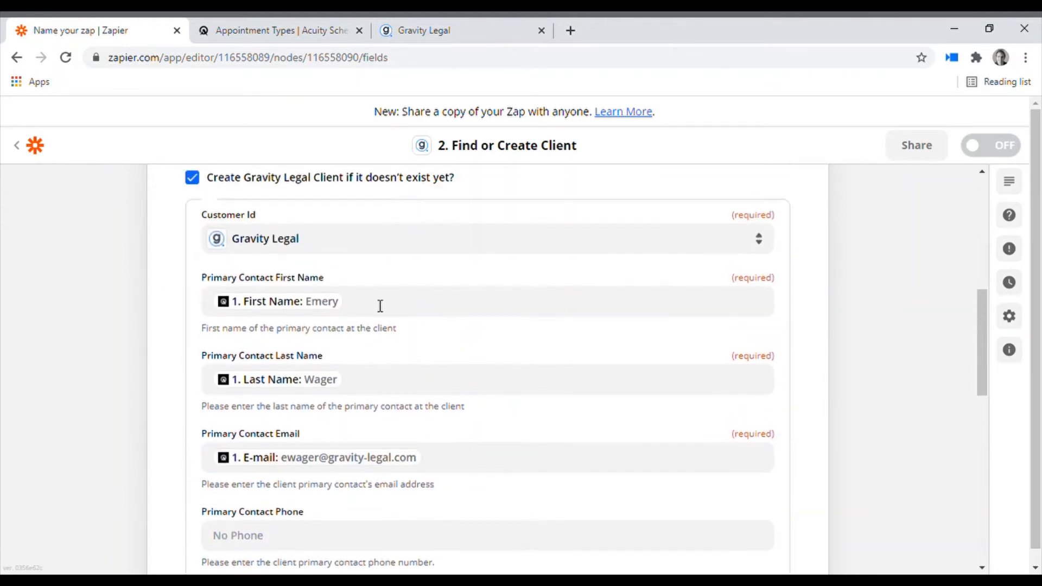
scroll(350, 255, "up", 3)
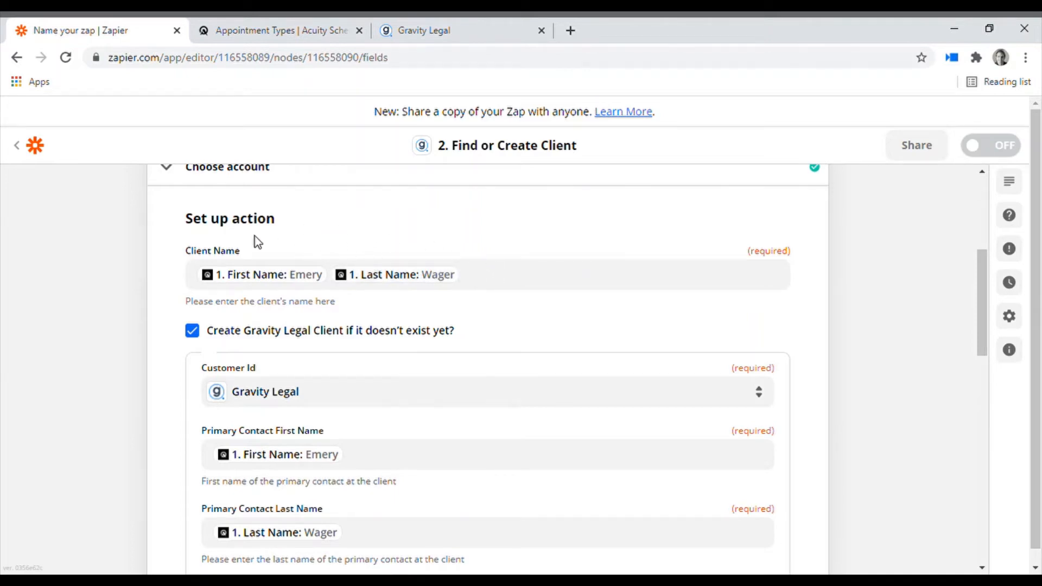
scroll(356, 276, "down", 1)
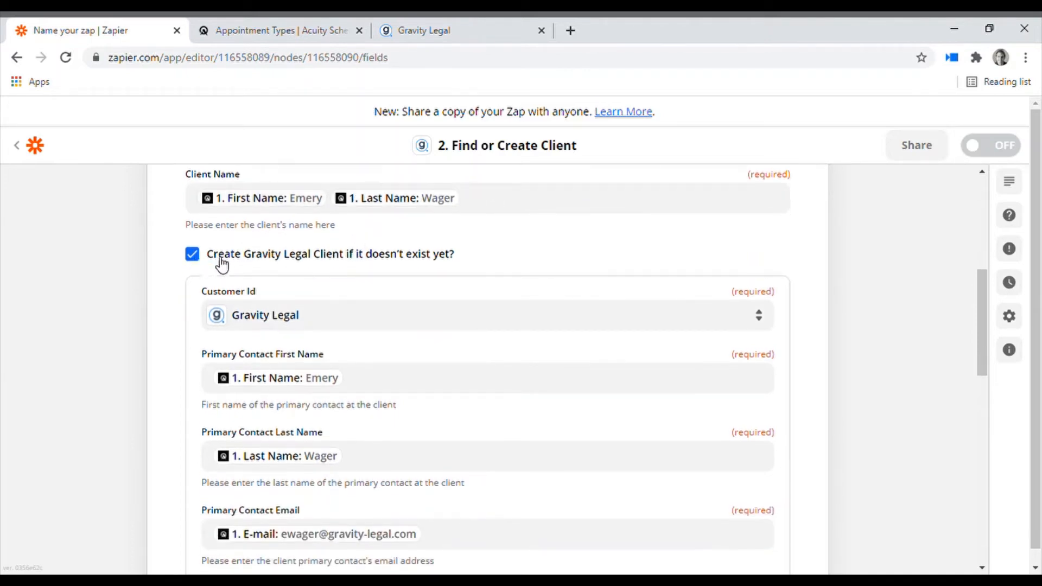
scroll(425, 269, "down", 4)
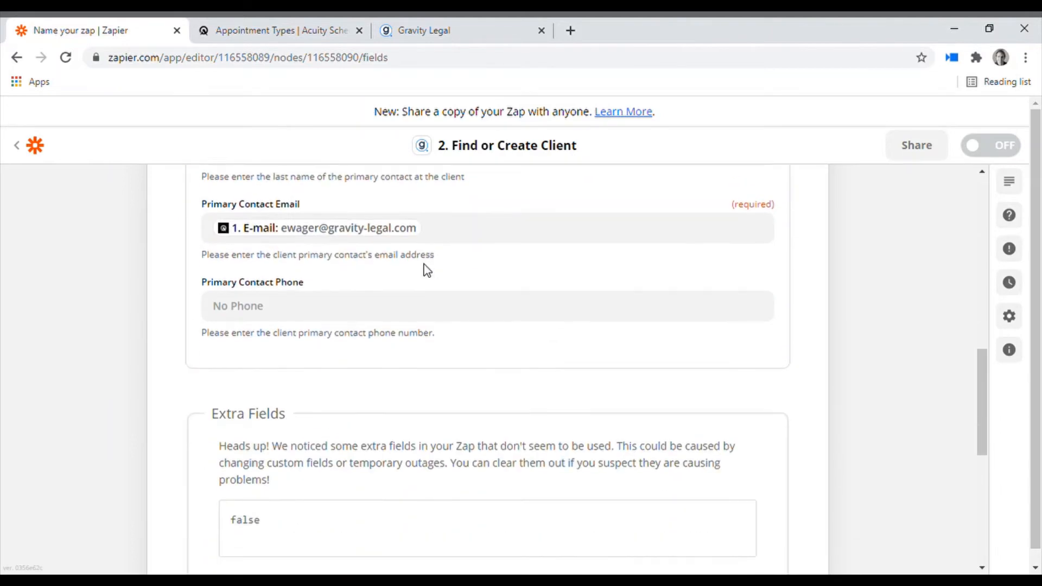
scroll(424, 270, "down", 2)
scroll(380, 291, "down", 2)
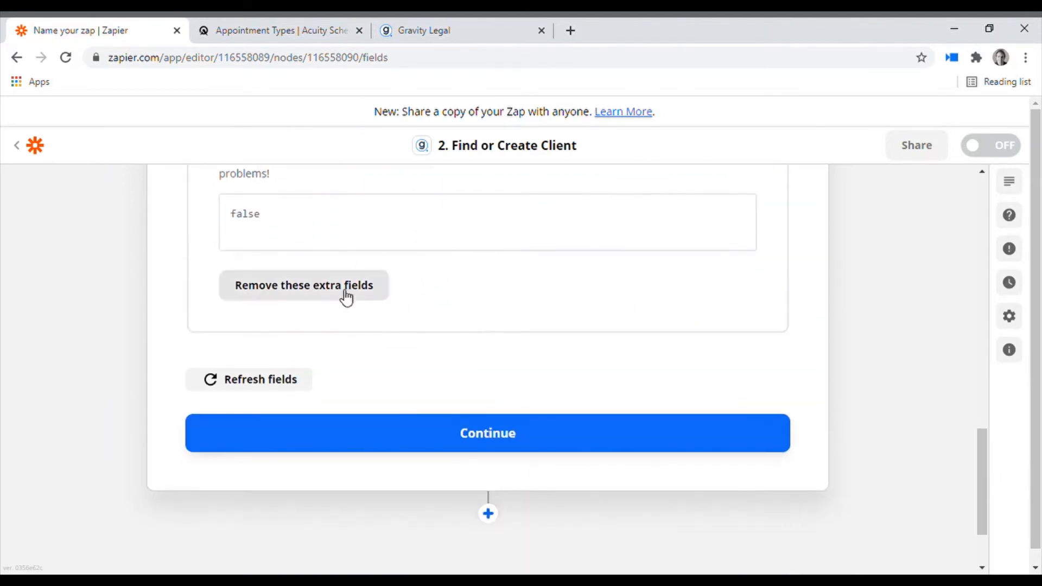
left_click(346, 298)
scroll(494, 342, "down", 2)
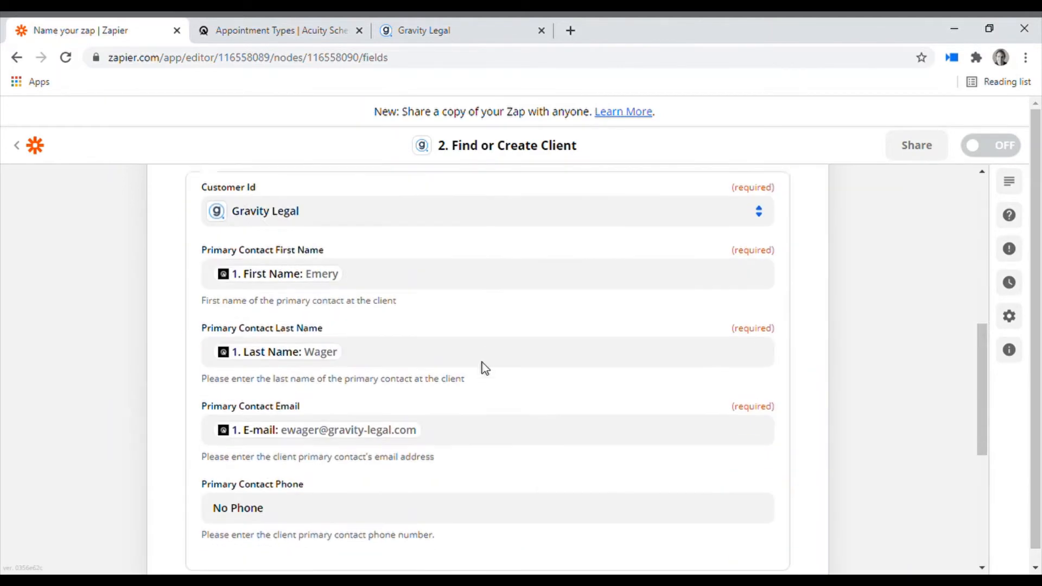
scroll(361, 458, "down", 3)
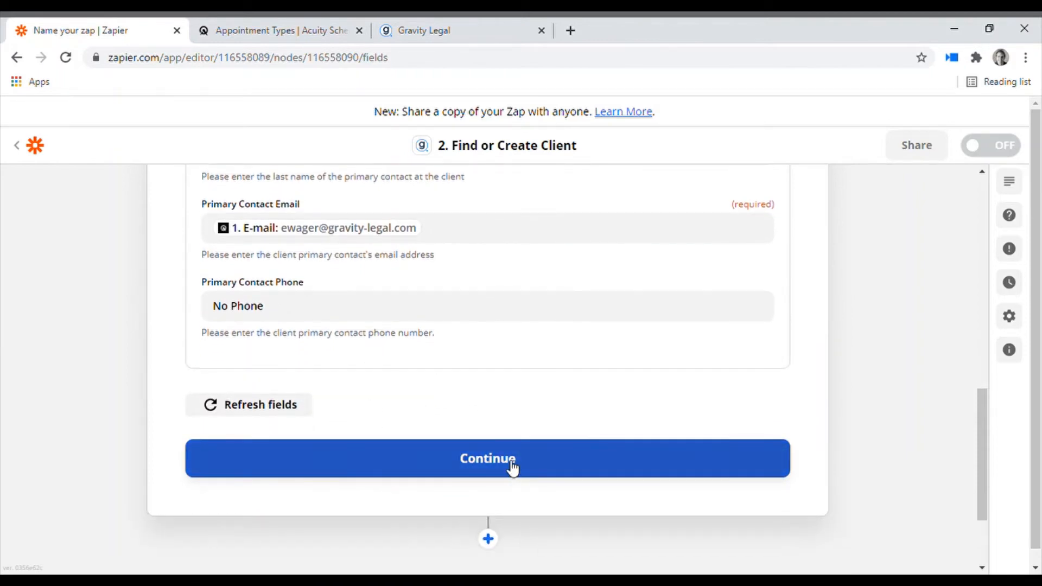
left_click(512, 467)
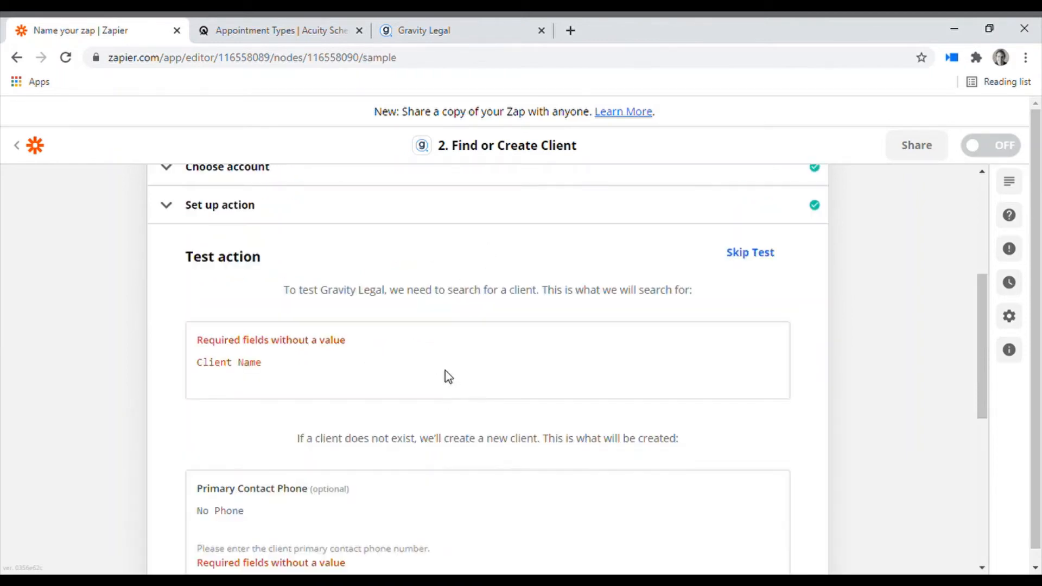
Test the Find or Create Client action and review the returned client data.
scroll(347, 379, "down", 5)
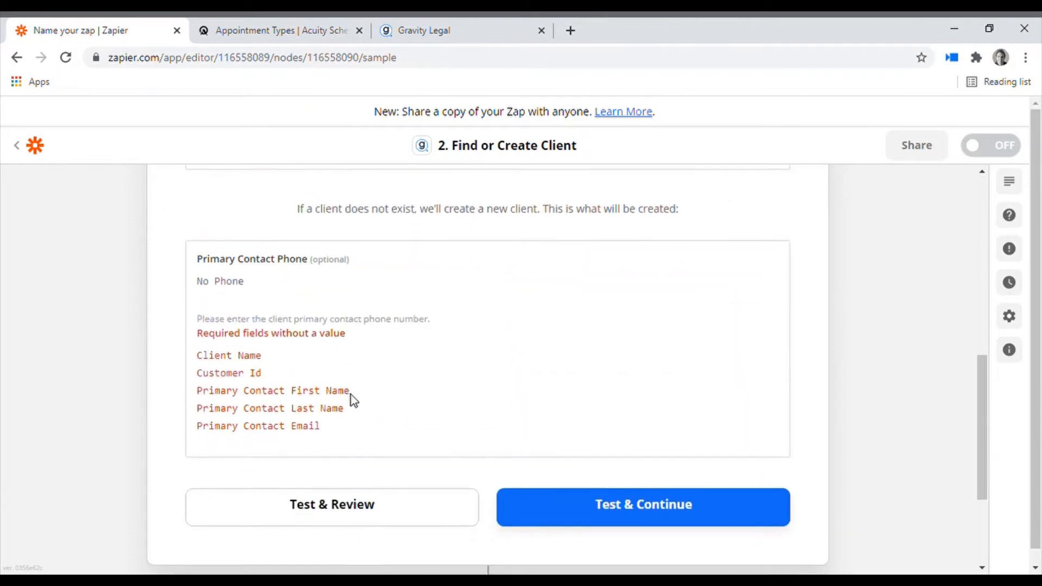
left_click(439, 437)
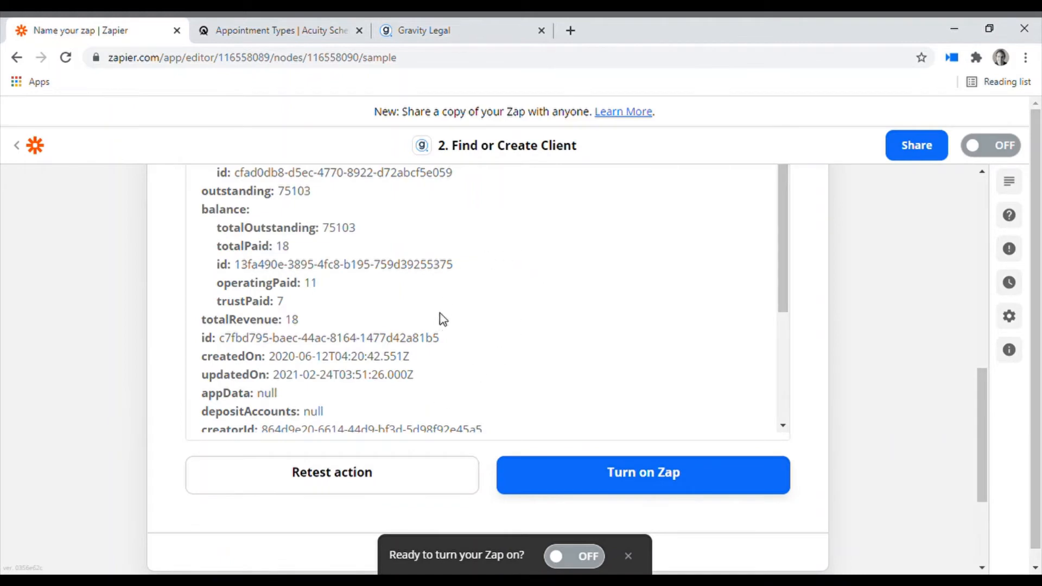
scroll(441, 326, "up", 2)
scroll(631, 385, "down", 4)
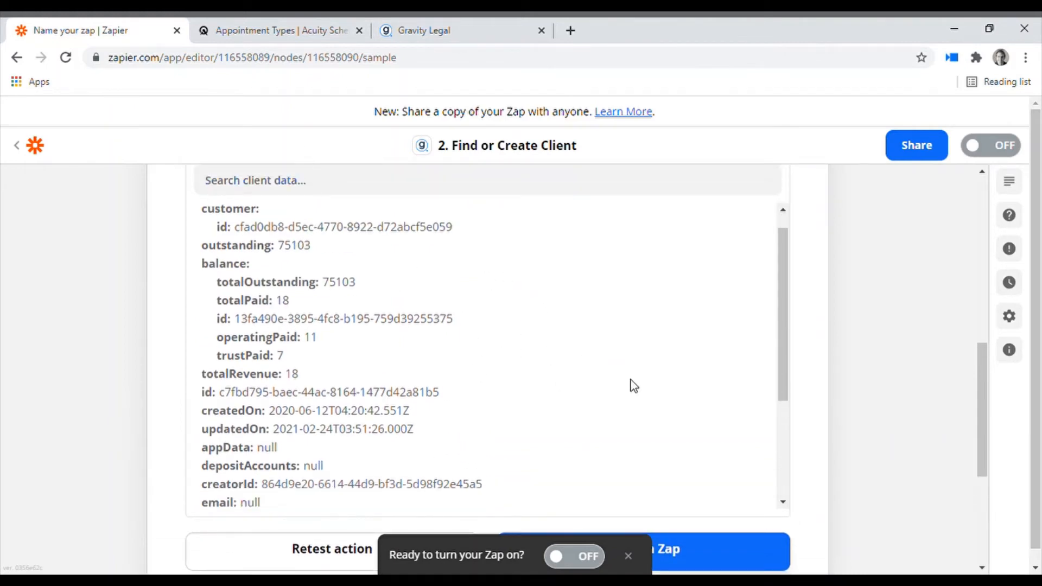
scroll(633, 384, "down", 2)
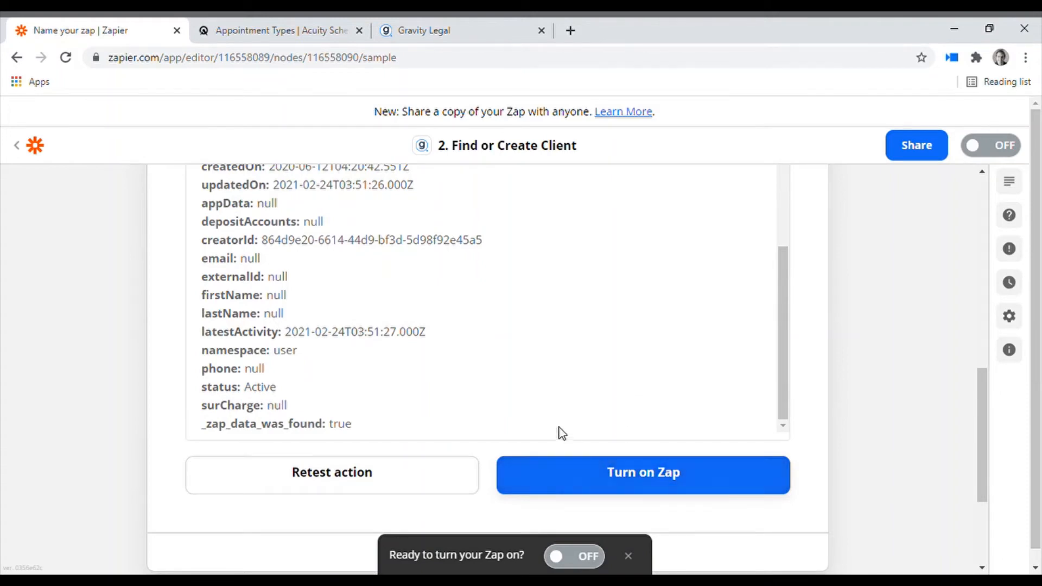
scroll(558, 431, "down", 3)
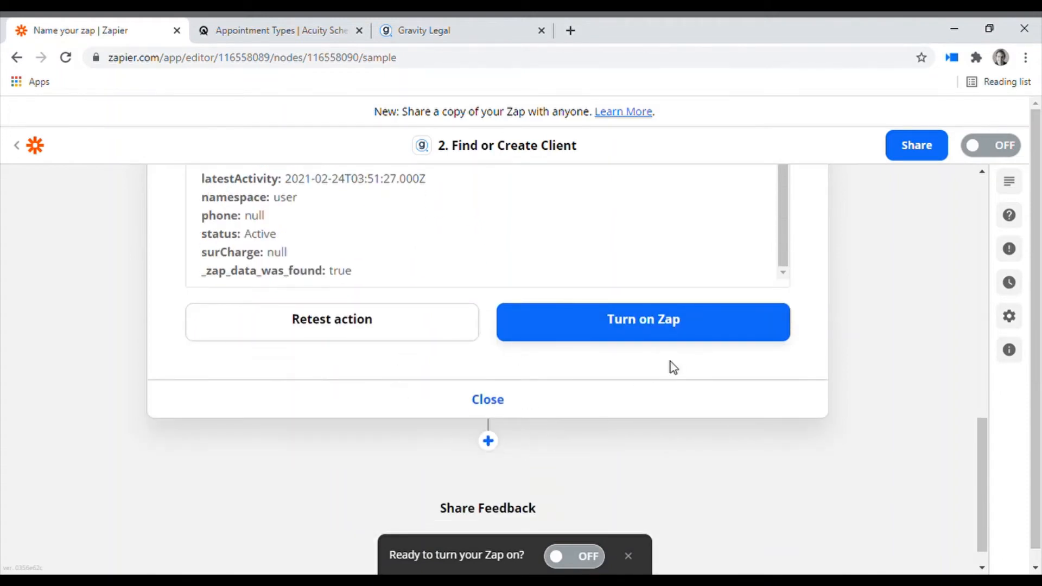
Add a new action step after Find or Create Client, returning to the Zap's setup.
left_click(490, 442)
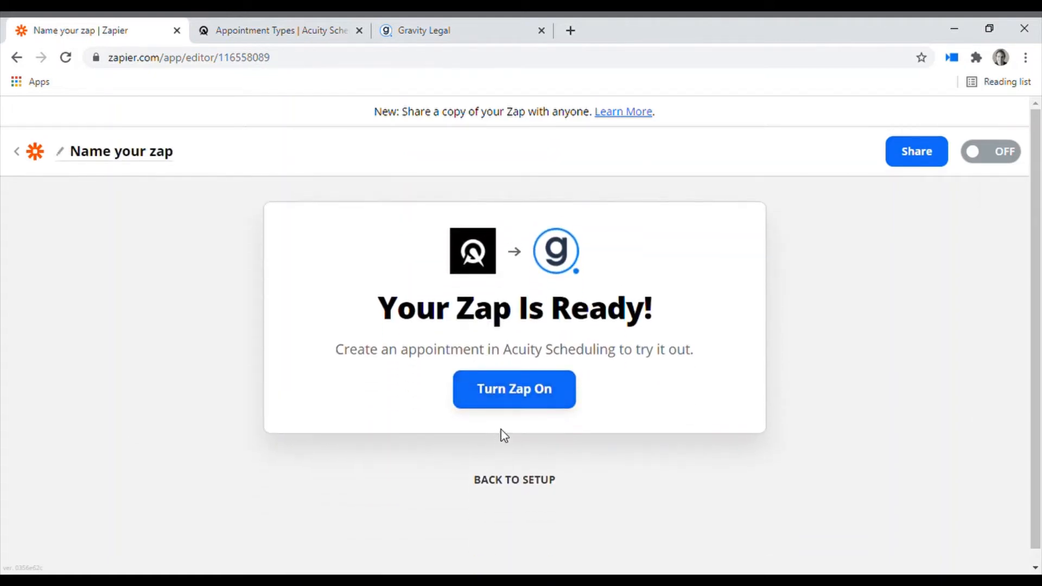
left_click(523, 480)
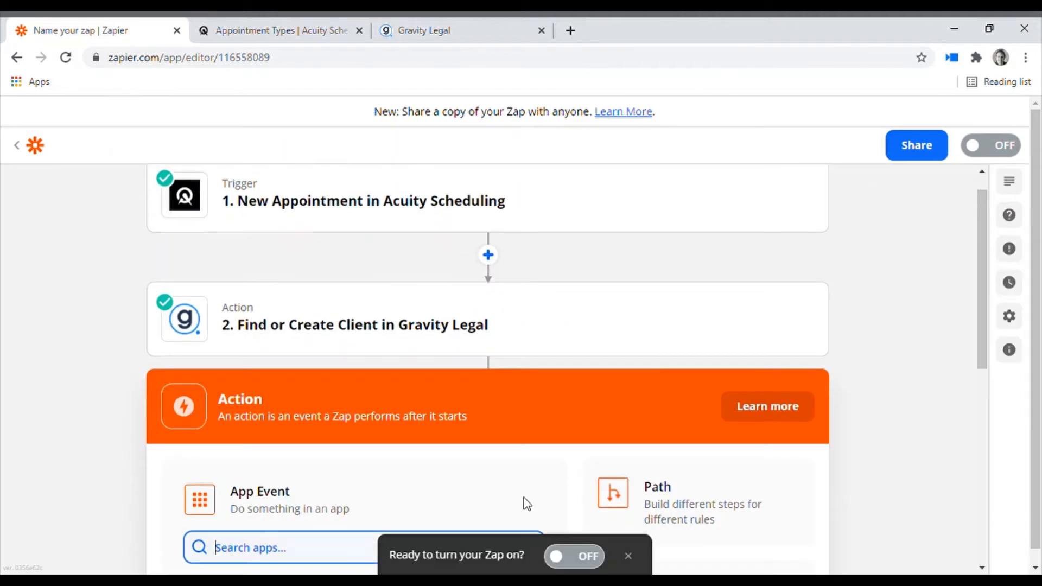
scroll(454, 318, "down", 4)
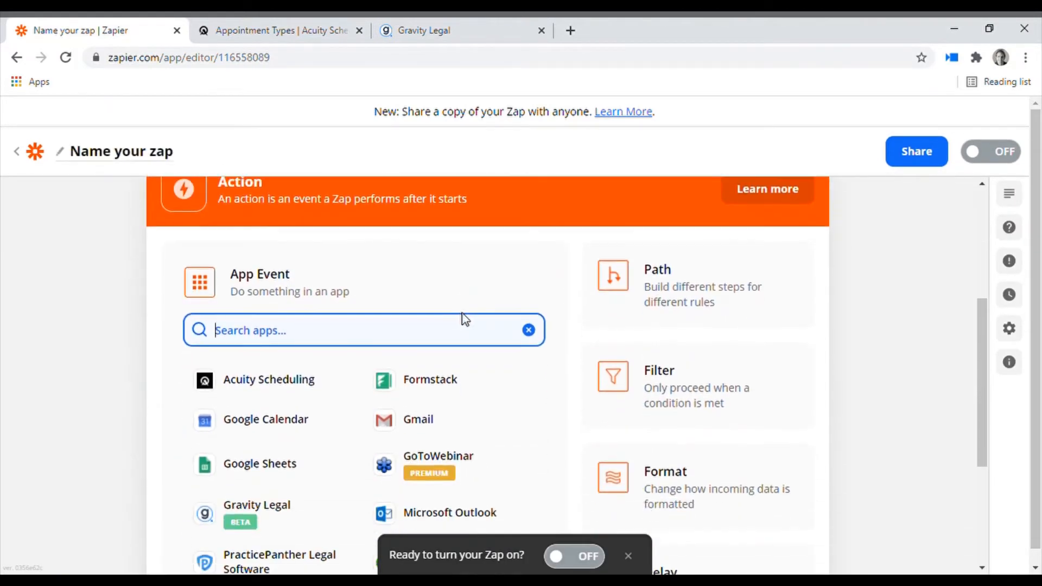
scroll(454, 309, "up", 1)
scroll(457, 316, "up", 4)
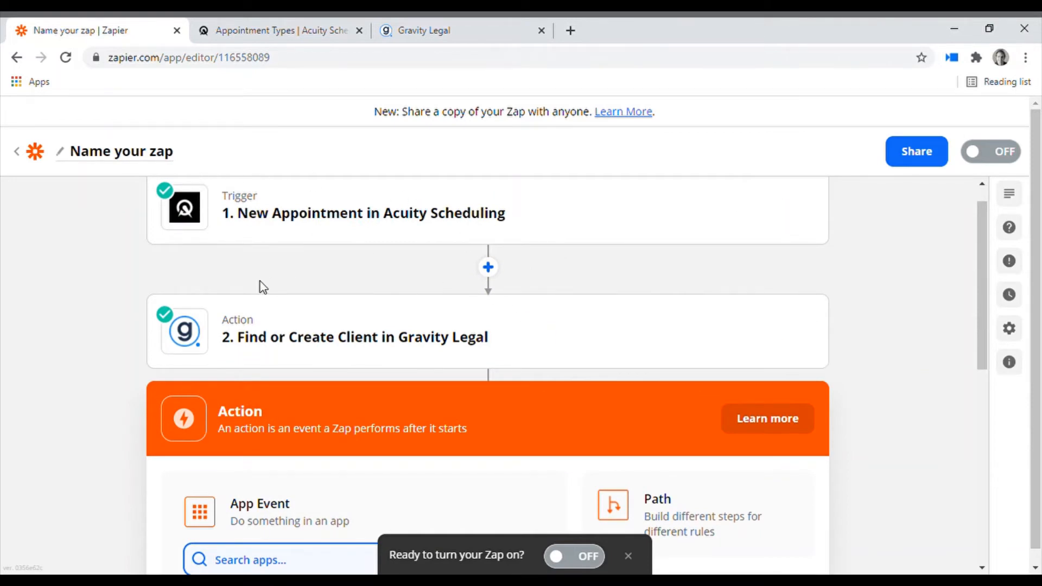
scroll(426, 345, "down", 3)
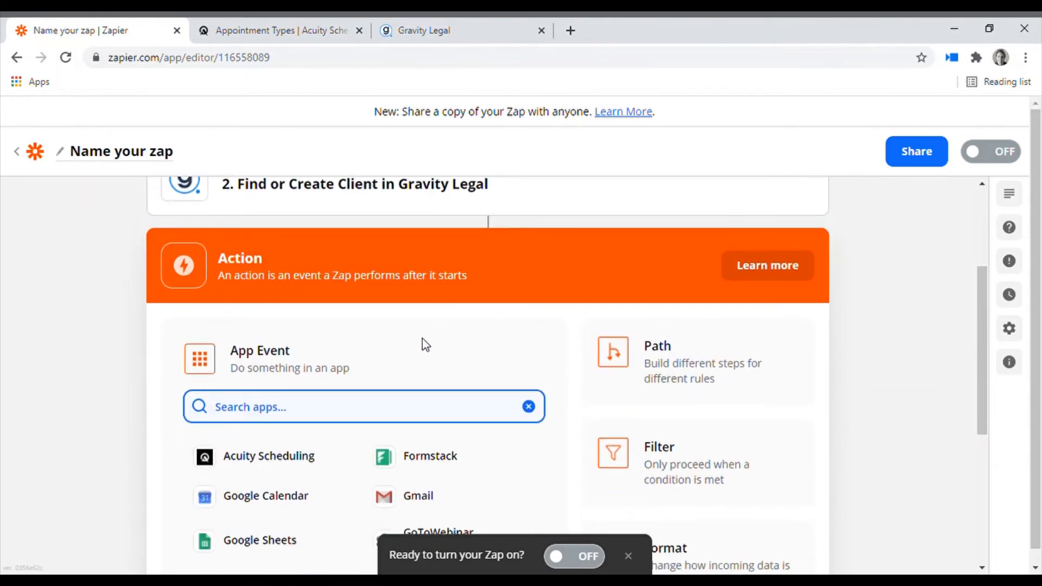
Set the third step's action to the Send Payment Request event of the Gravity Legal beta app.
type("gravit")
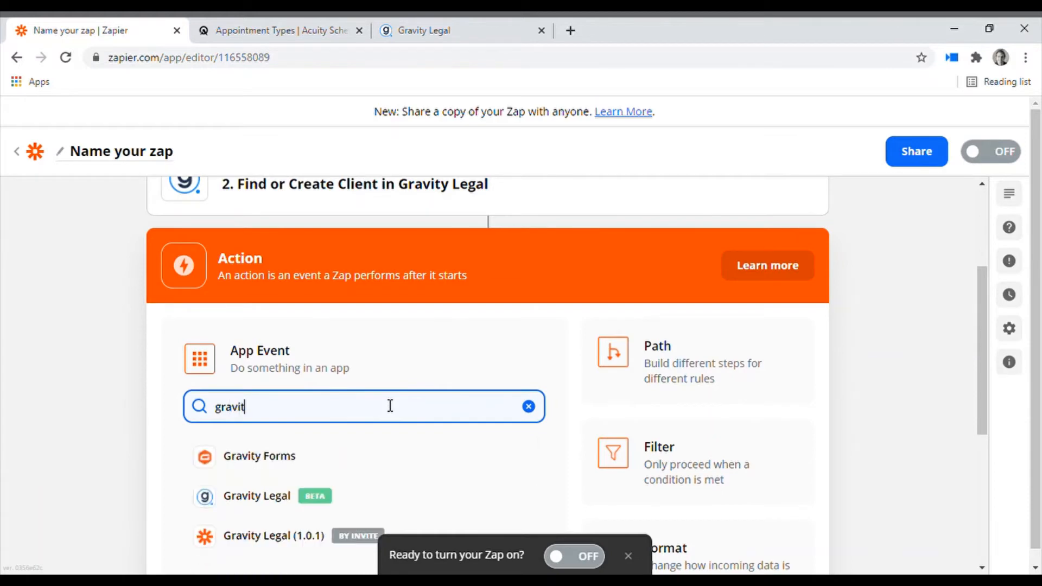
type("y")
left_click(244, 503)
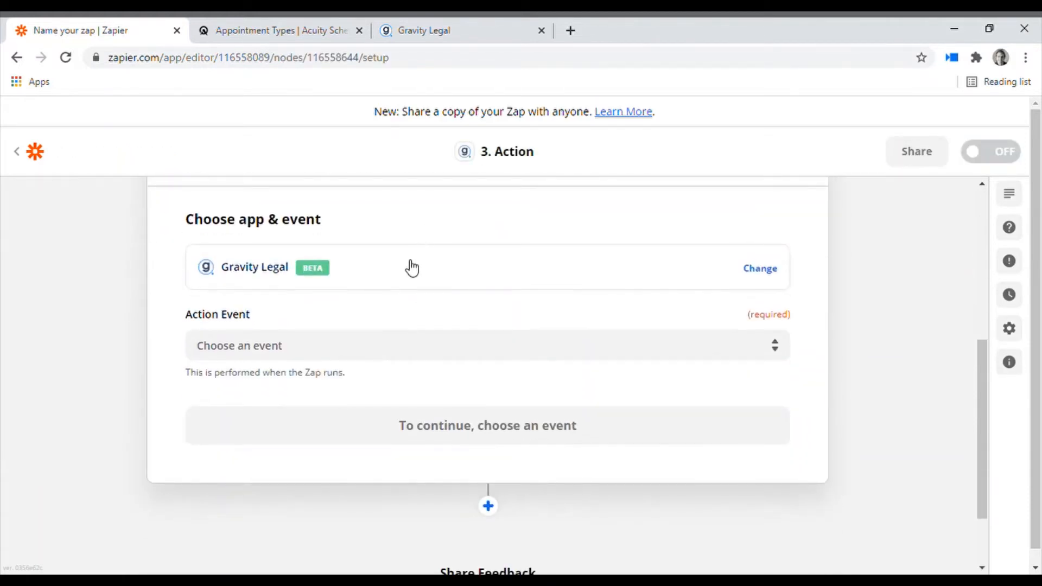
left_click(388, 351)
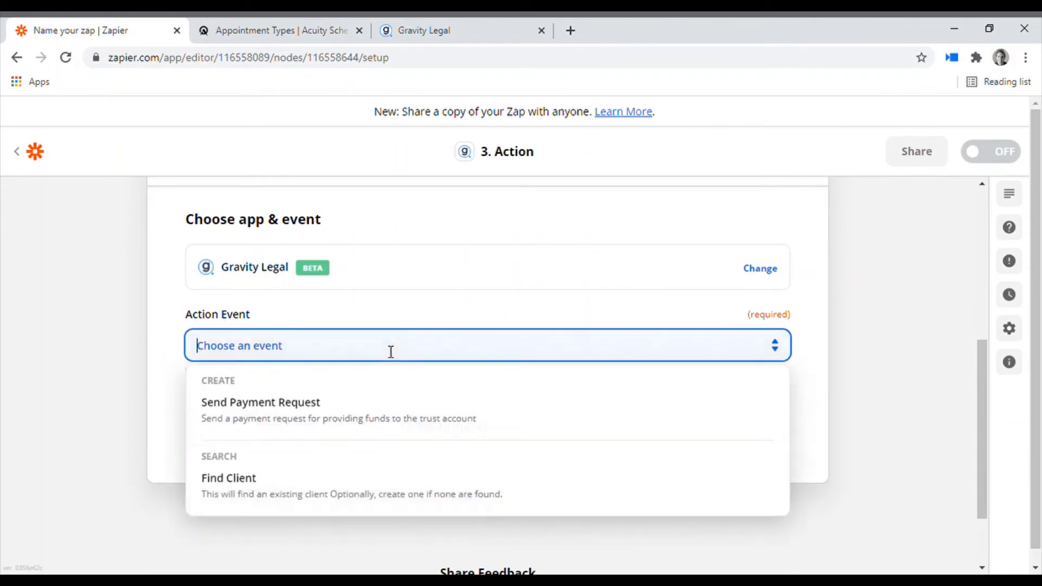
left_click(311, 416)
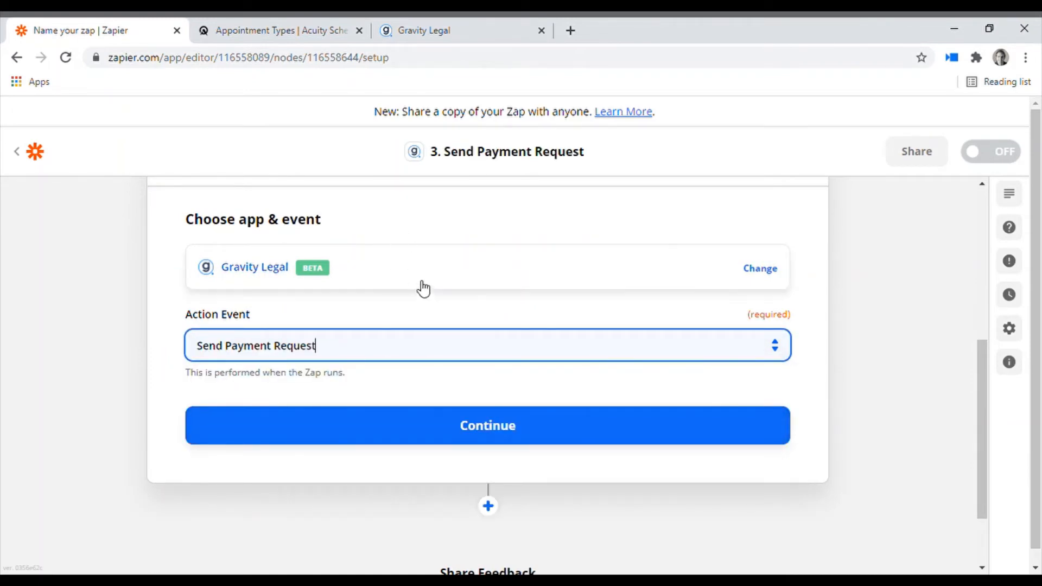
left_click(523, 430)
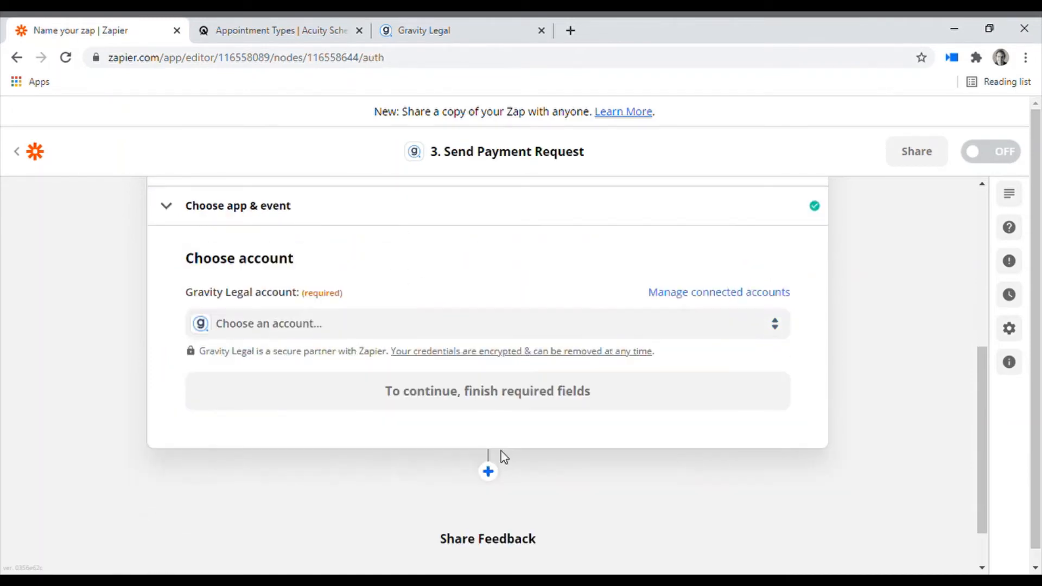
Choose the Gravity Legal (1.0.0) account for the payment request action and set its Customer Id to Gravity Legal.
left_click(364, 321)
left_click(292, 447)
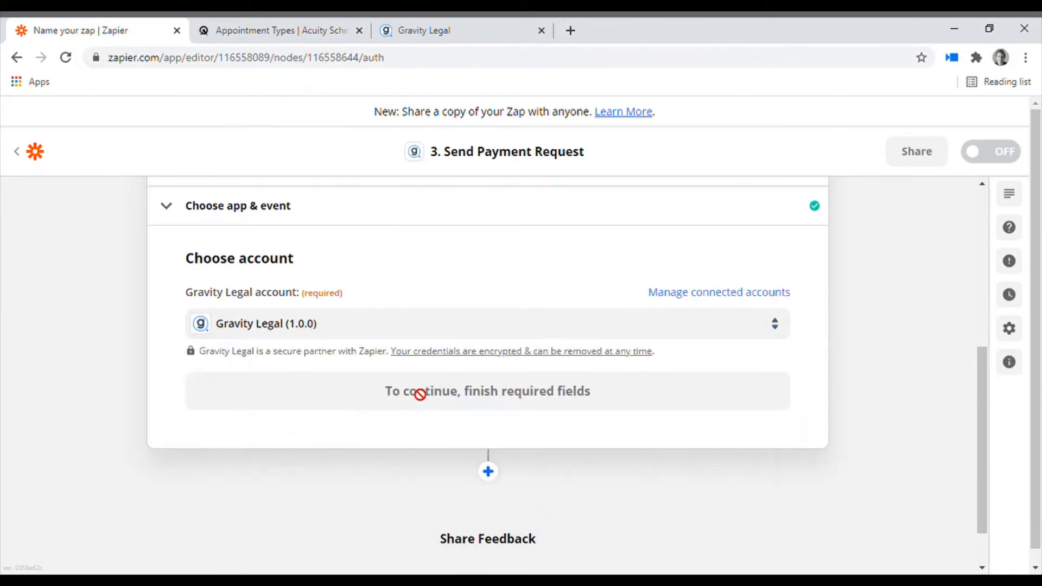
left_click(450, 397)
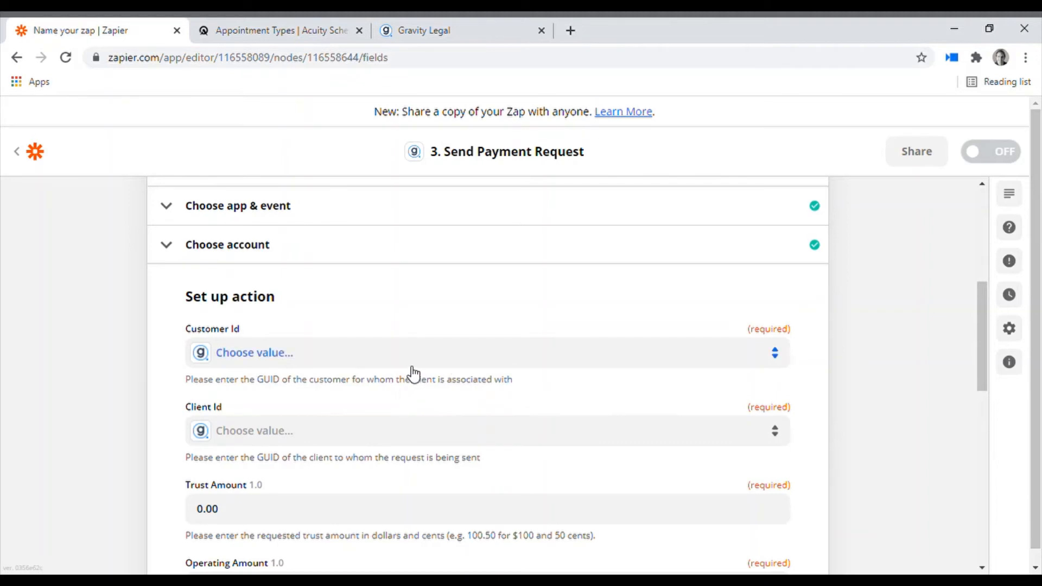
scroll(398, 361, "down", 1)
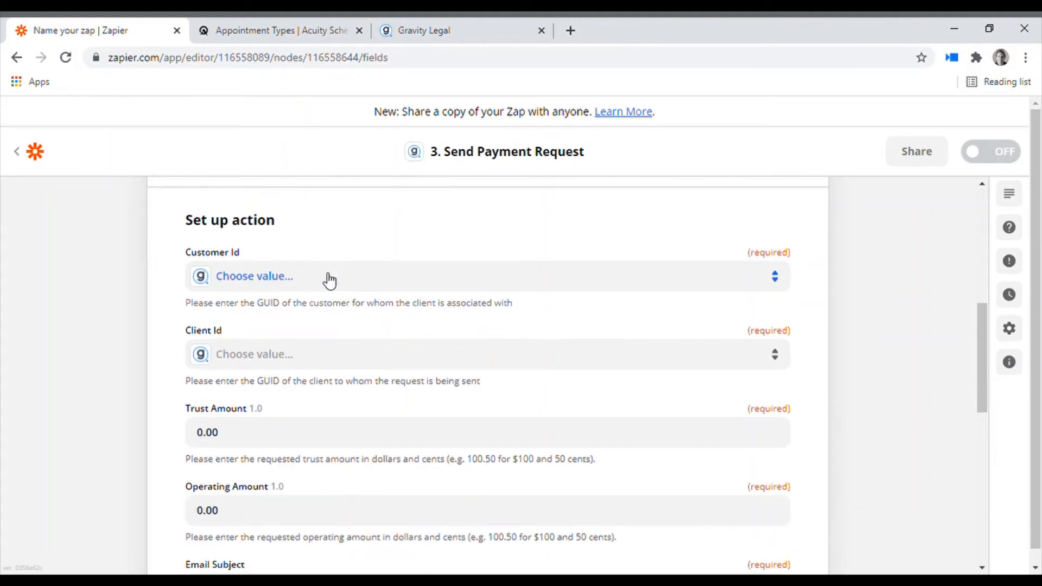
left_click(328, 279)
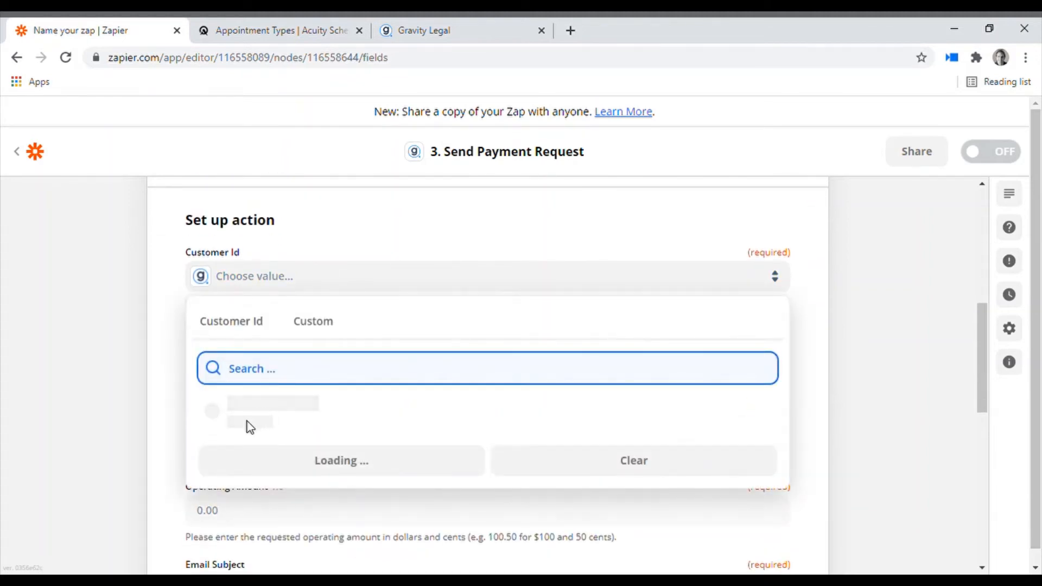
left_click(253, 422)
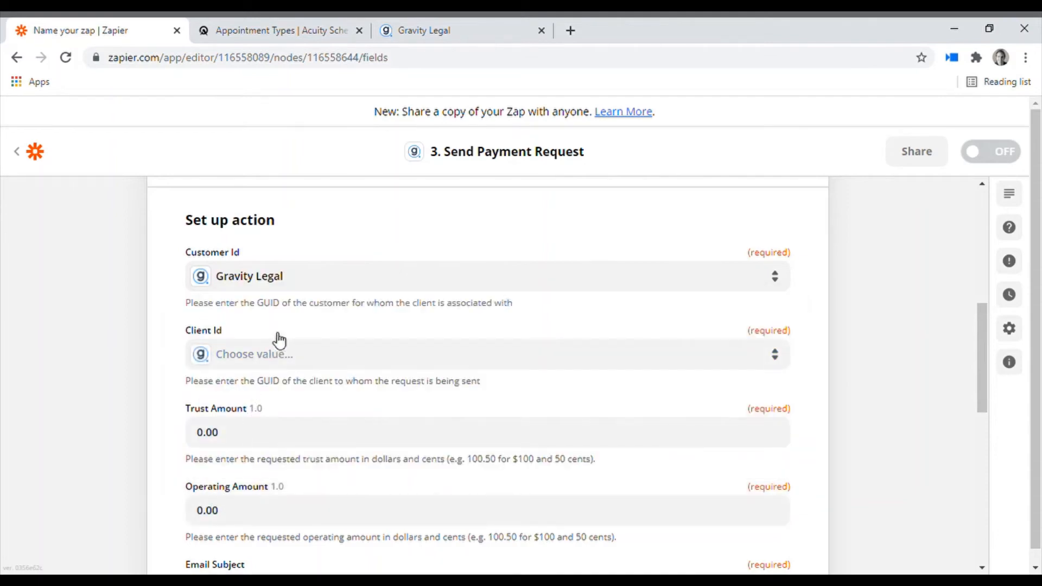
Map the Client Id to the ClientId value returned by the Find or Create Client step.
scroll(451, 386, "down", 1)
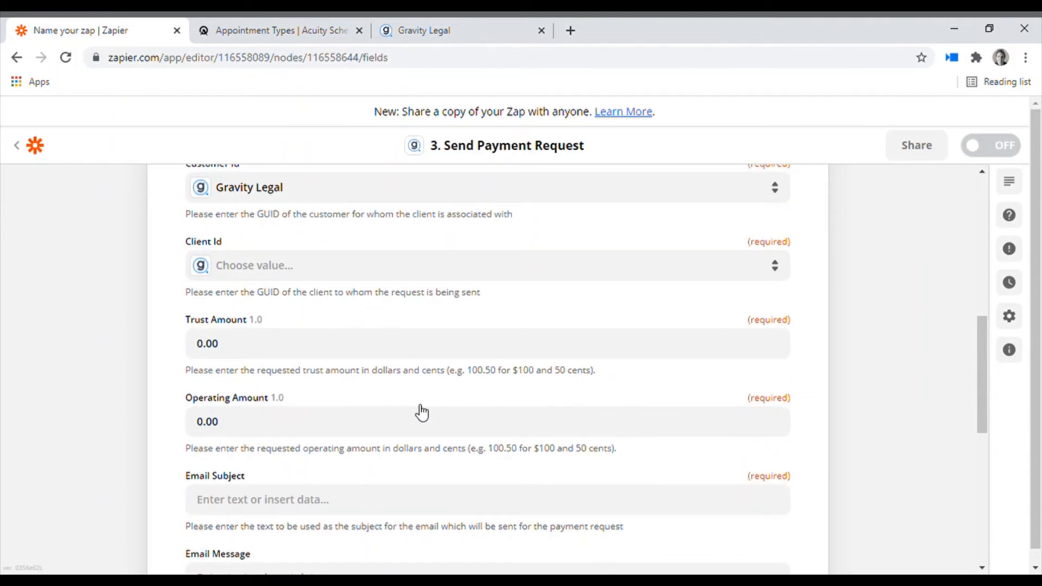
left_click(314, 268)
left_click(293, 310)
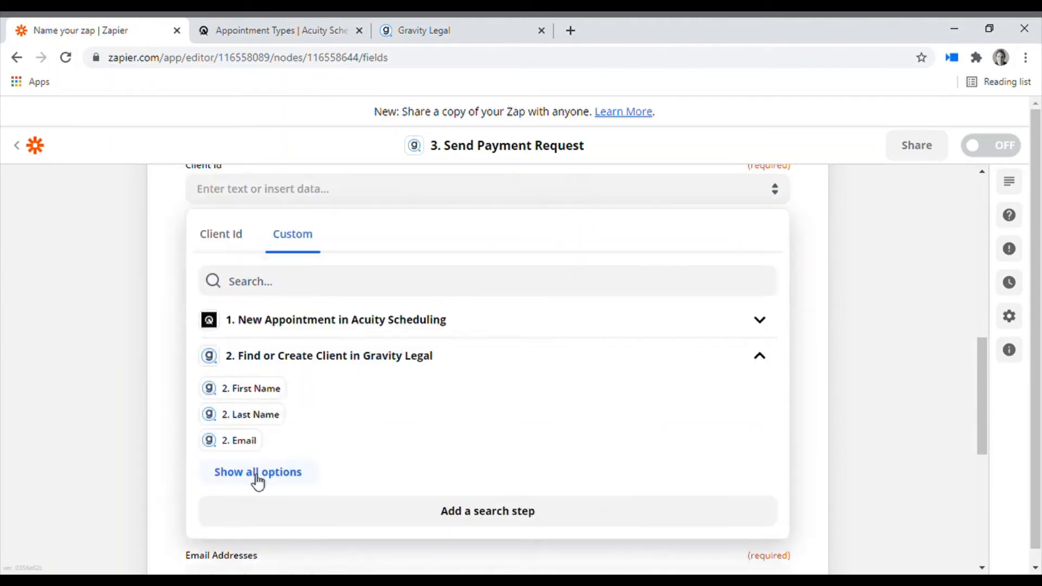
left_click(255, 477)
scroll(390, 388, "down", 5)
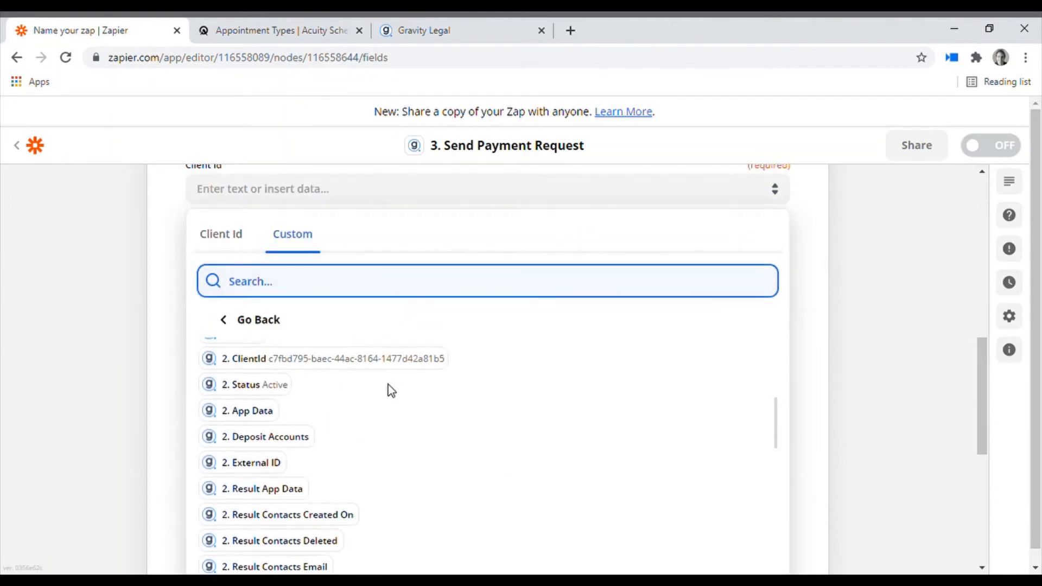
scroll(388, 387, "up", 1)
left_click(304, 440)
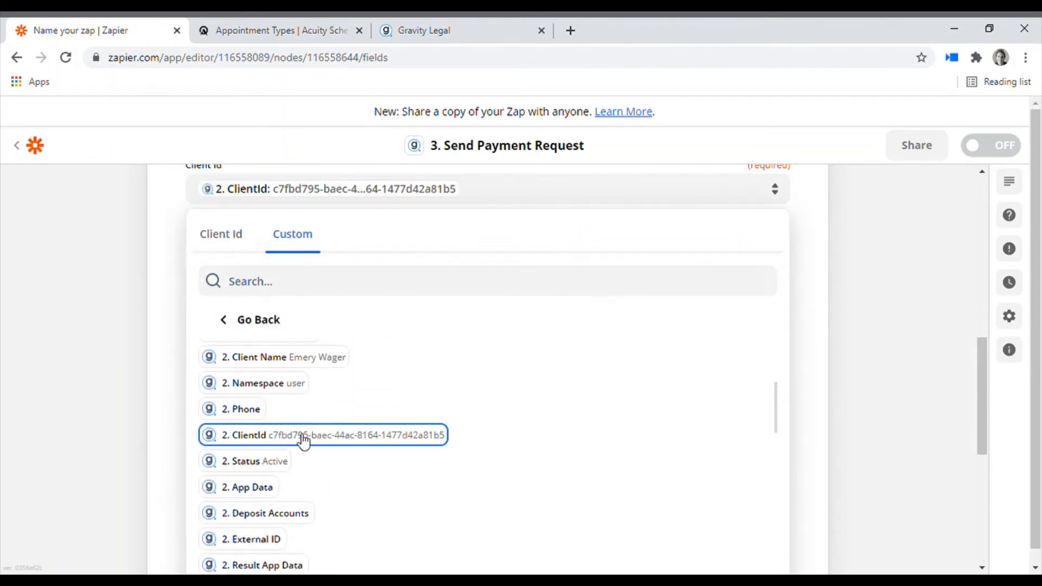
left_click(165, 221)
scroll(435, 272, "up", 5)
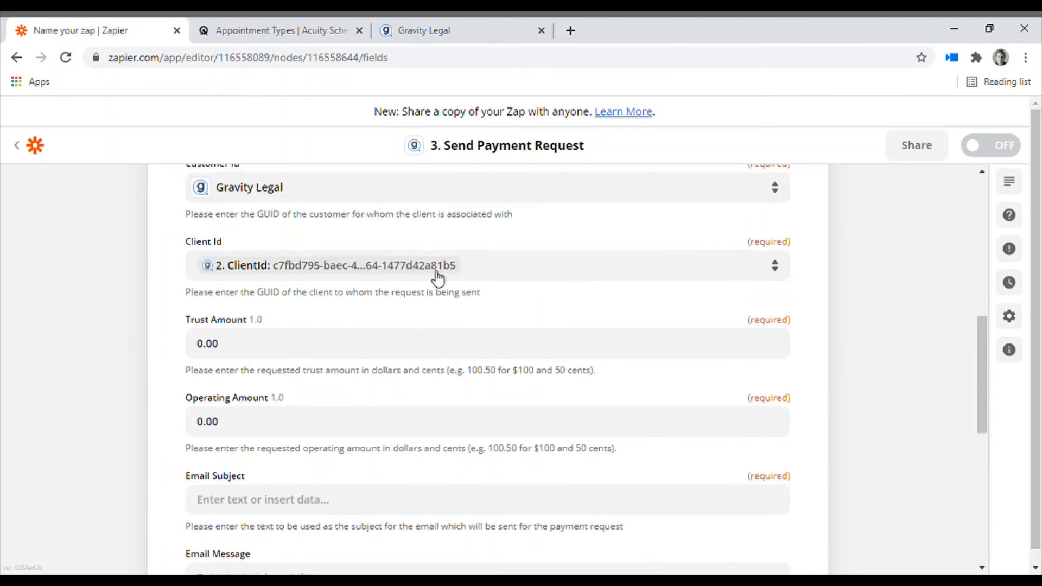
Set the payment request's Operating Amount to 250.
scroll(435, 281, "up", 5)
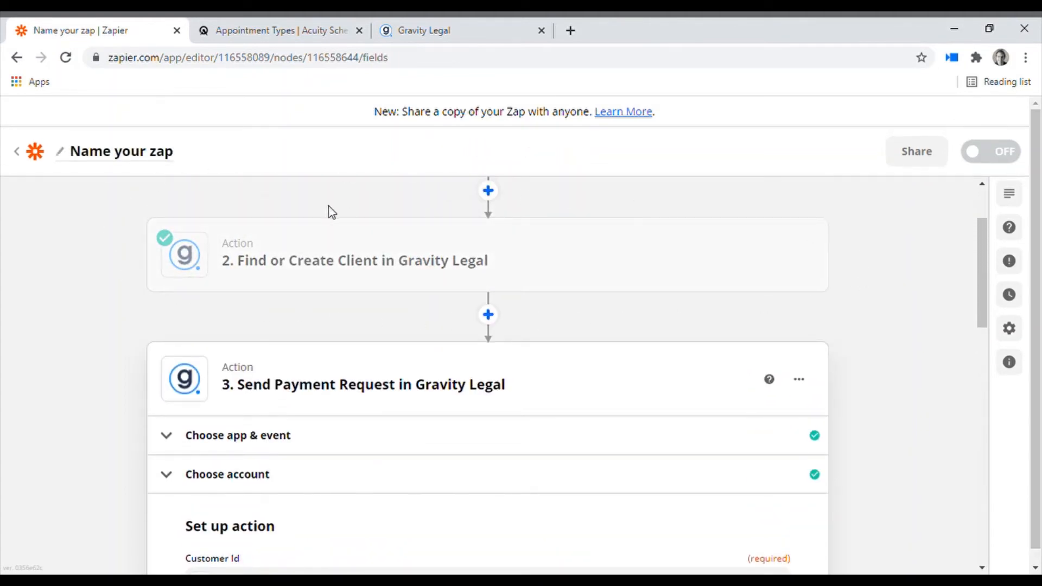
scroll(438, 298, "down", 5)
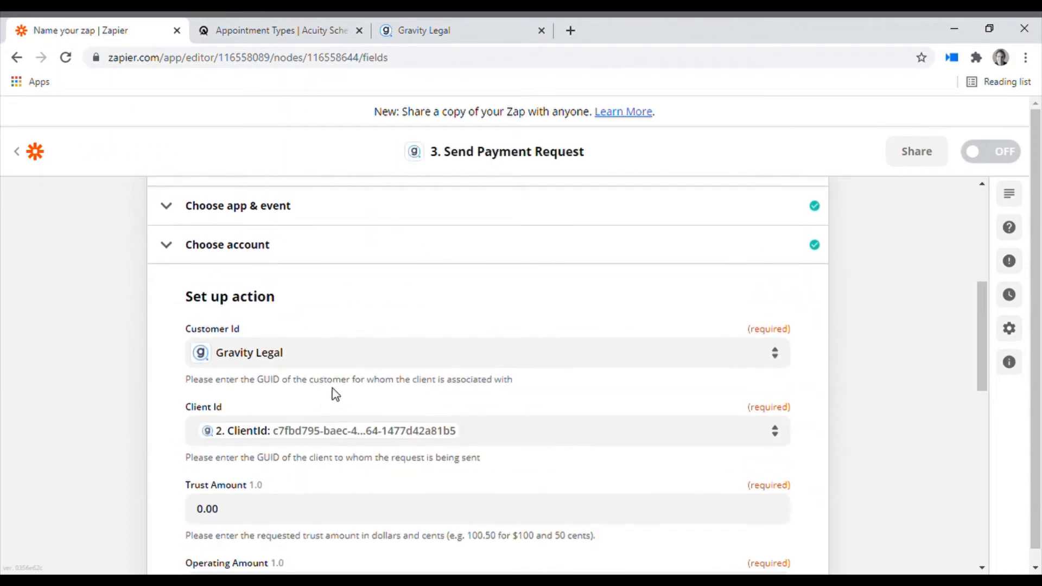
scroll(414, 390, "down", 3)
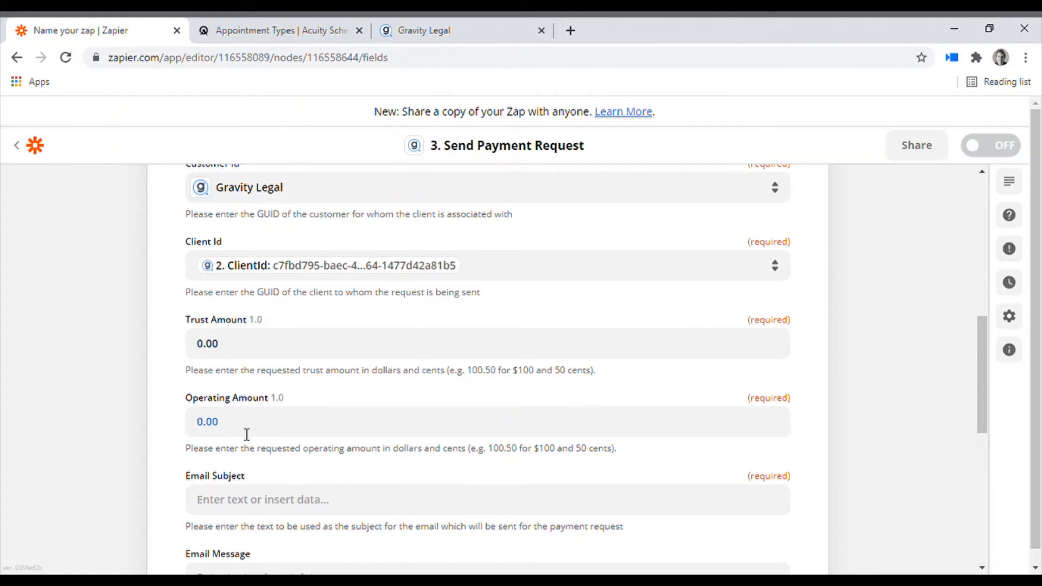
left_click_drag(246, 434, 197, 426)
type("25")
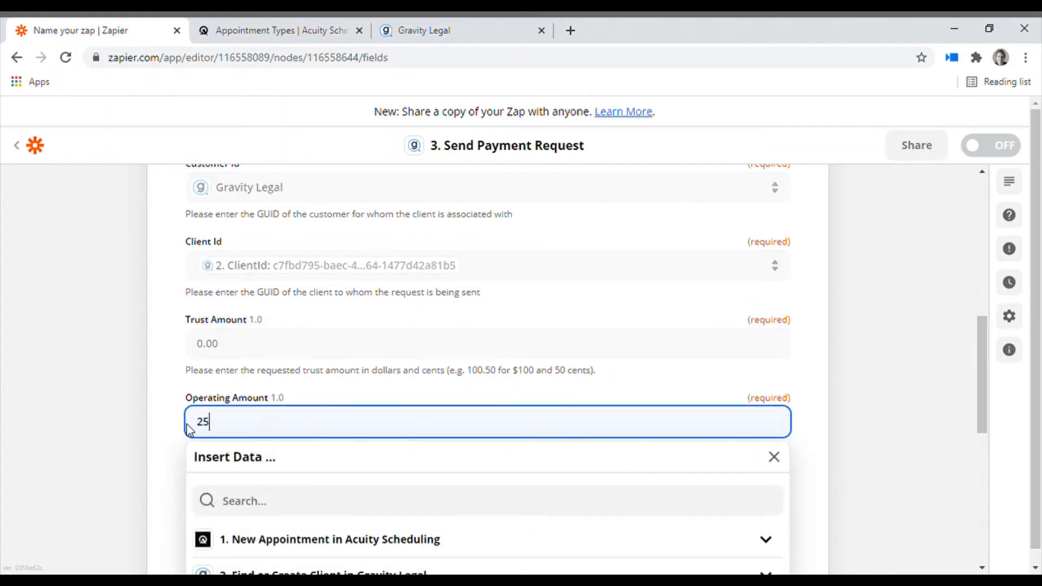
type("0")
left_click(150, 408)
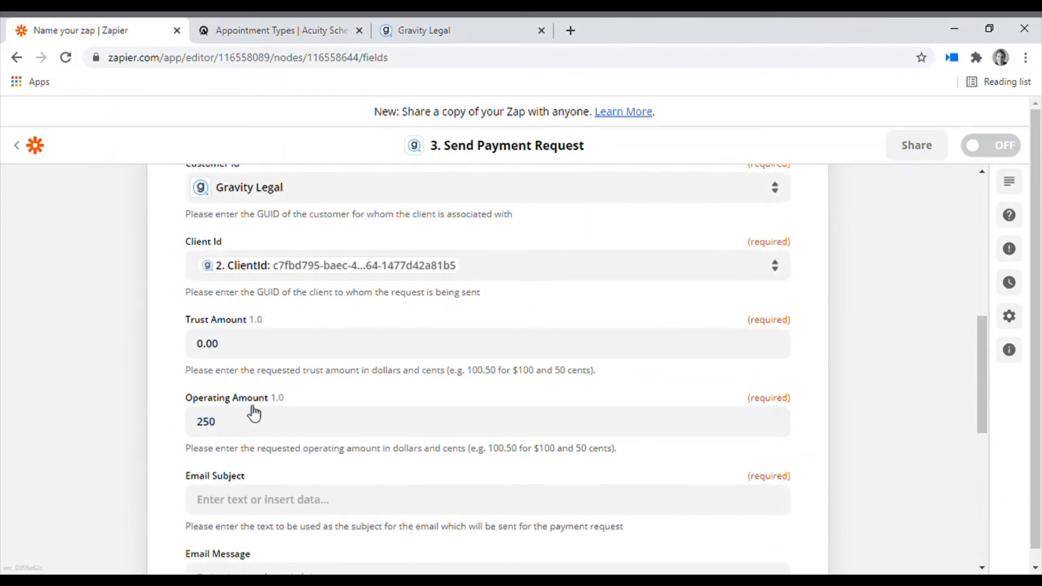
Enter "Complete Your Initial Consult Booking" as the payment request's email subject.
scroll(253, 414, "down", 2)
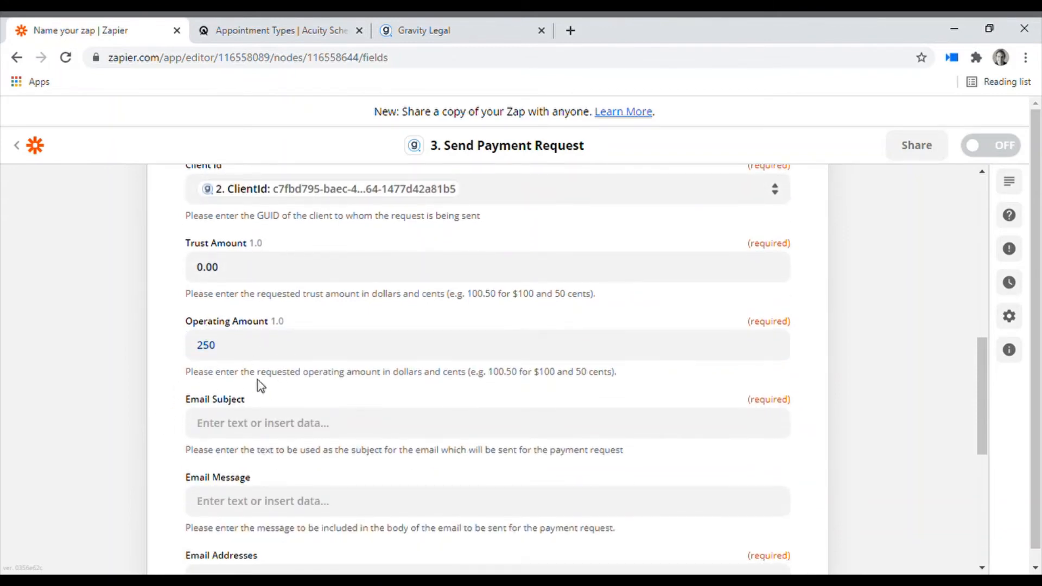
scroll(258, 380, "down", 2)
left_click(288, 354)
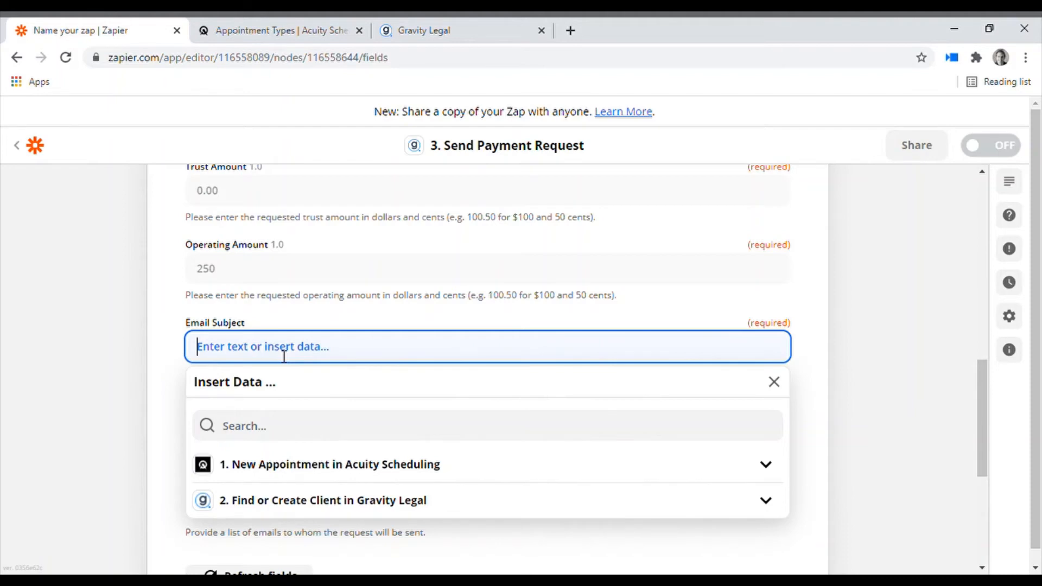
type("T")
key("BackSpace")
type("Co")
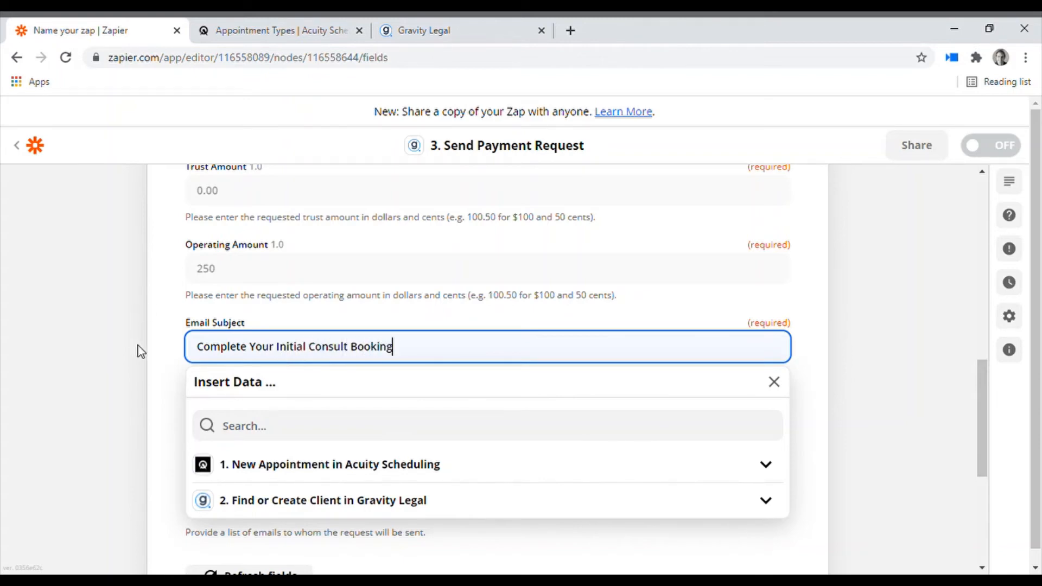
left_click(156, 342)
Start the email message with the First Name from the Acuity Scheduling appointment, followed by a comma.
scroll(226, 386, "down", 2)
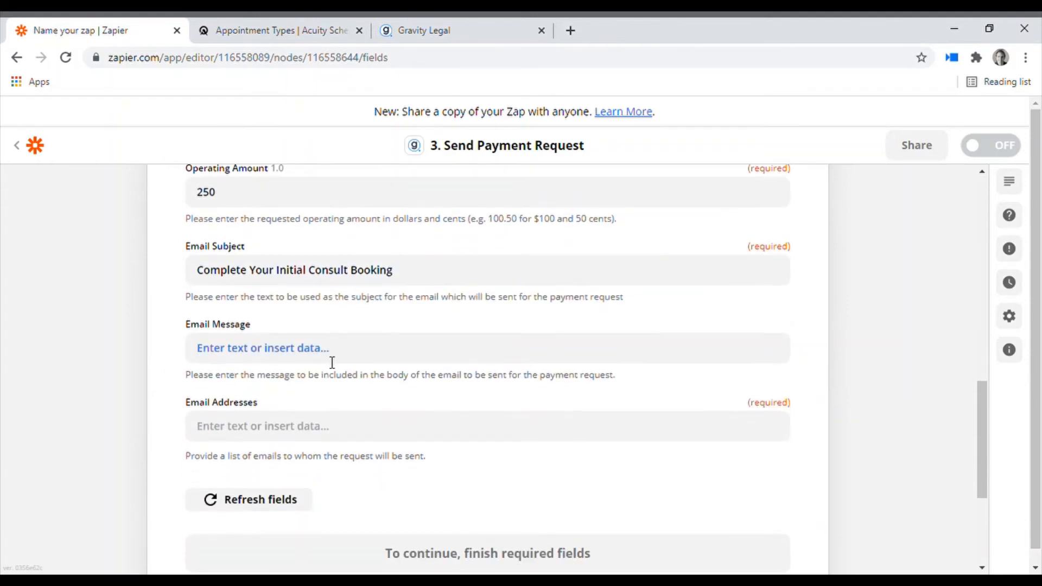
left_click(334, 362)
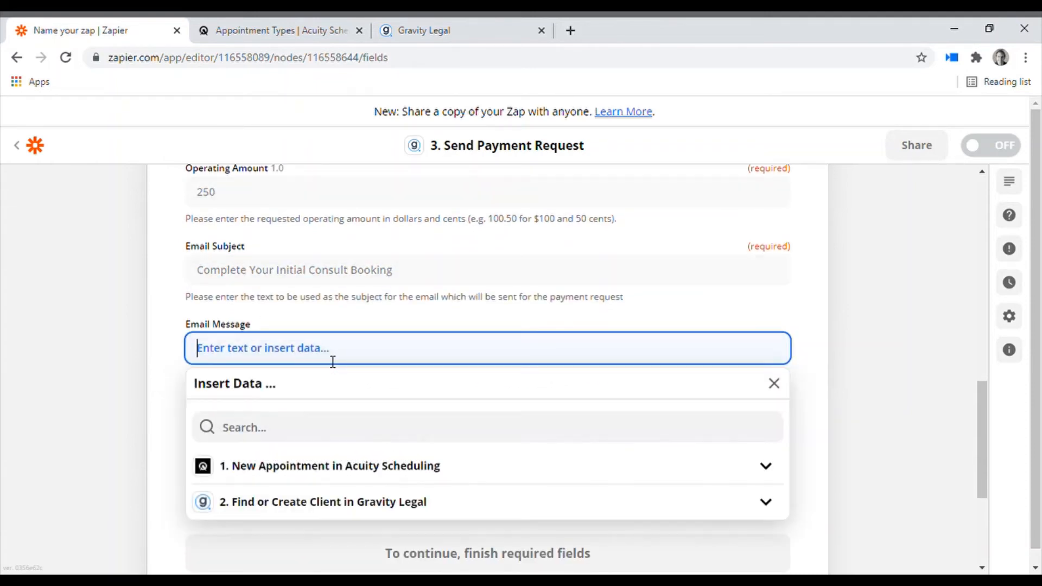
left_click(353, 468)
left_click(290, 499)
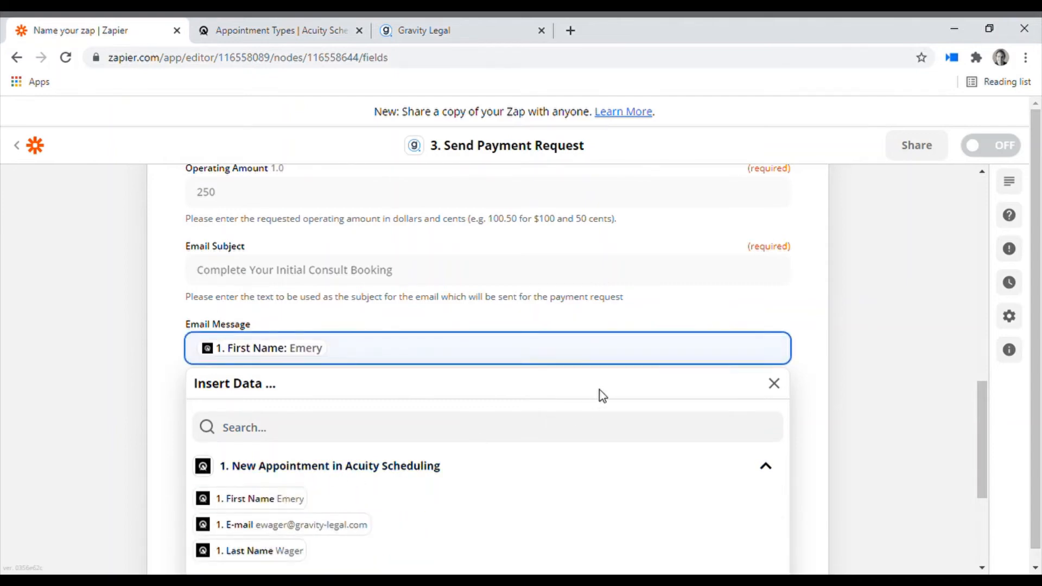
left_click(171, 322)
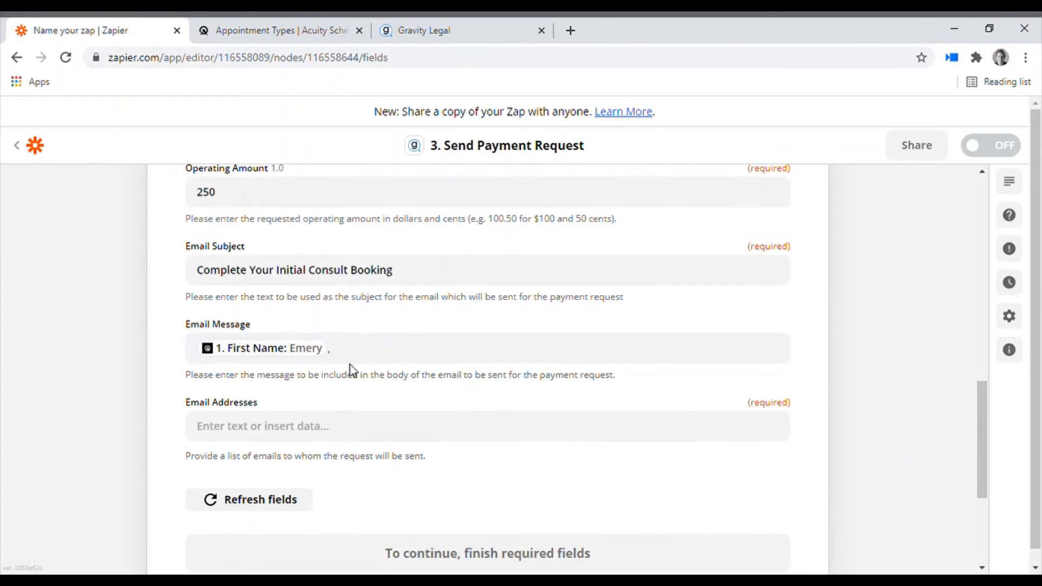
Add the line "Thank you for booking. To complete your booking, please make a payment." below the greeting in the email message.
left_click(371, 358)
key("Return")
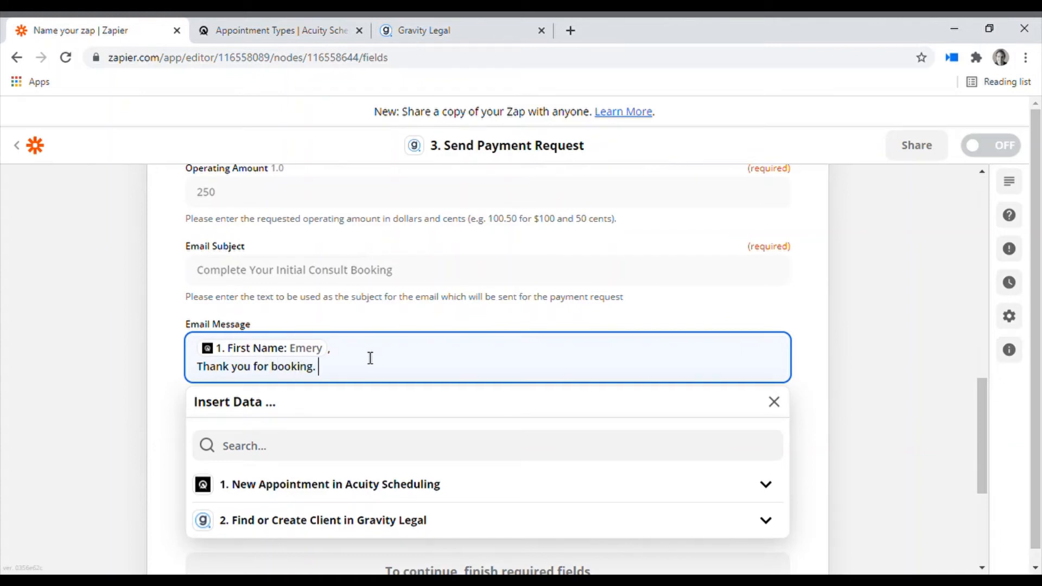
type("Thank you for booking. To complete your booki")
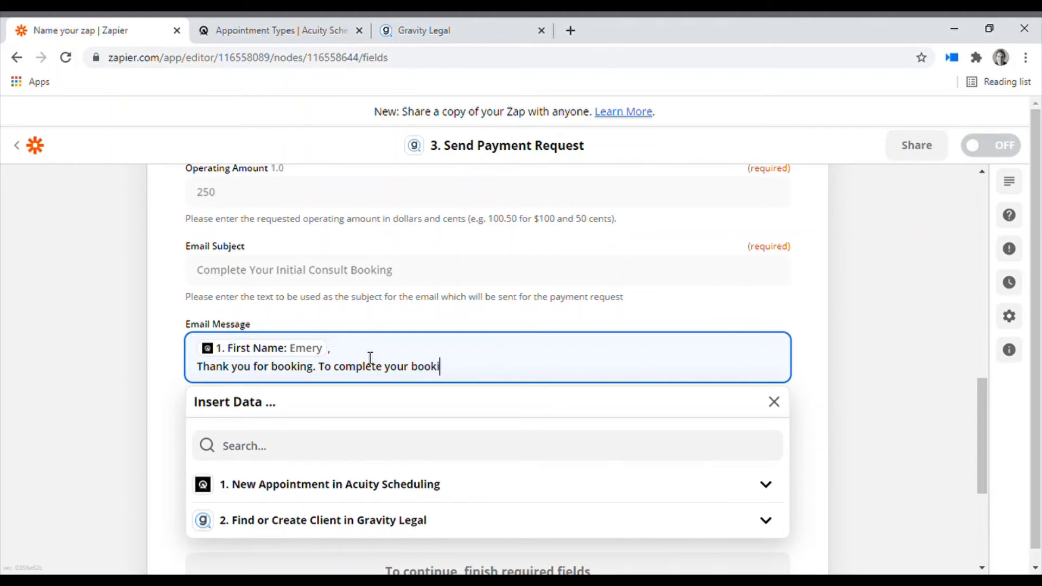
type("ng, please make a")
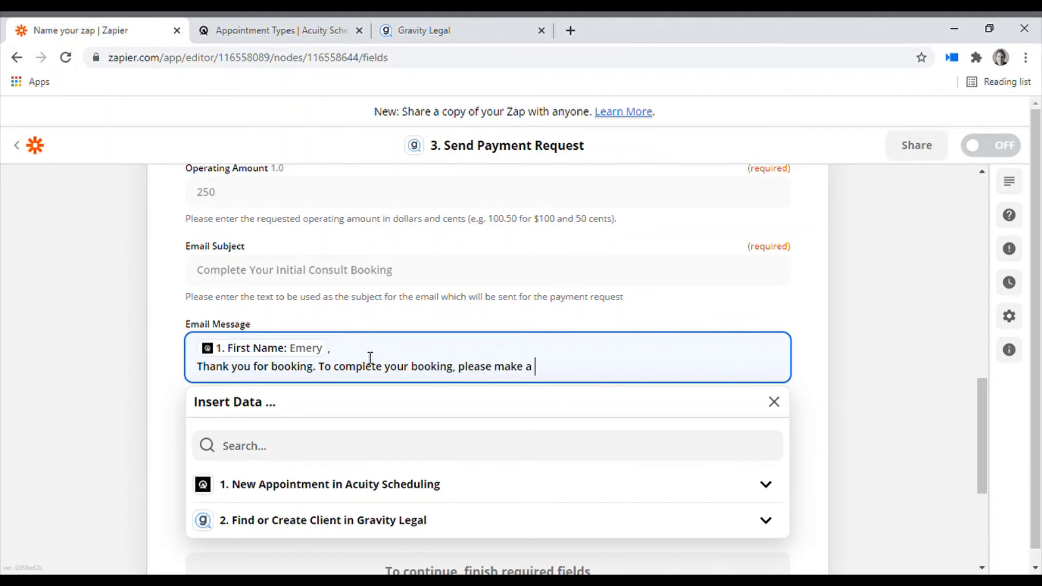
type(" payment.")
left_click(164, 384)
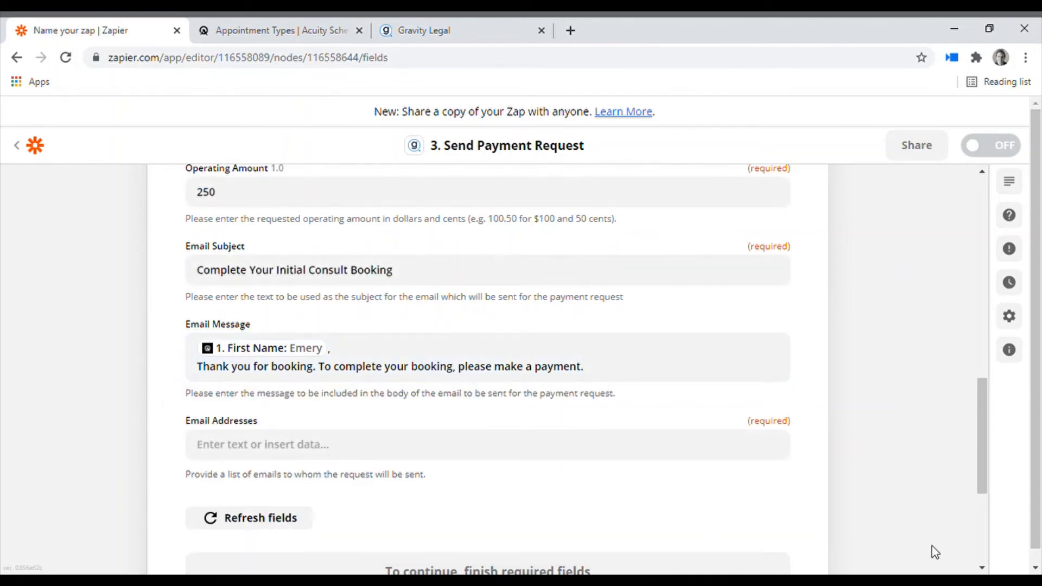
left_click(600, 375)
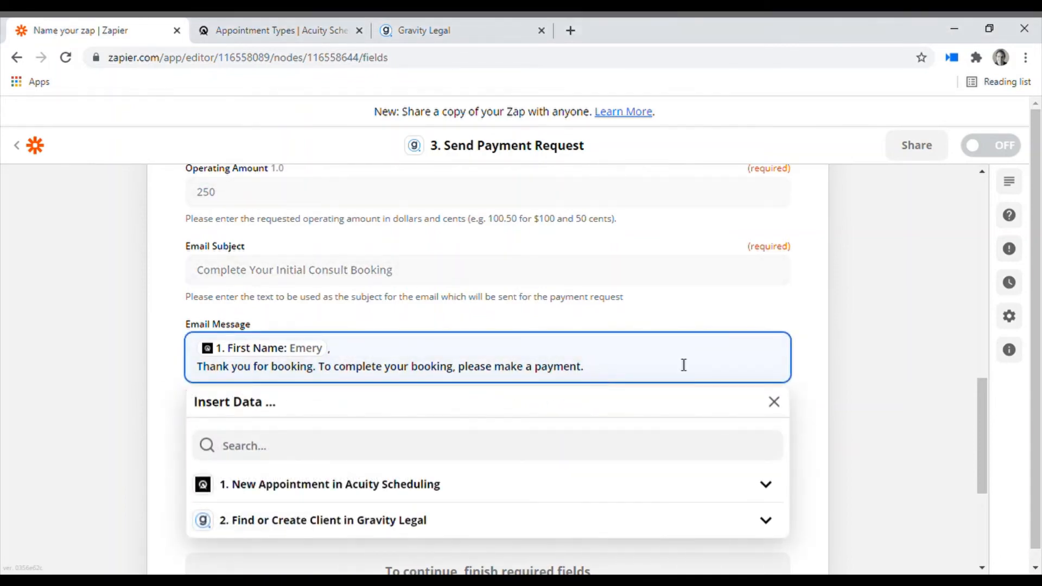
left_click(904, 346)
Map Email Addresses to the E-mail from the Acuity Scheduling appointment and continue to the action's test.
scroll(539, 363, "down", 1)
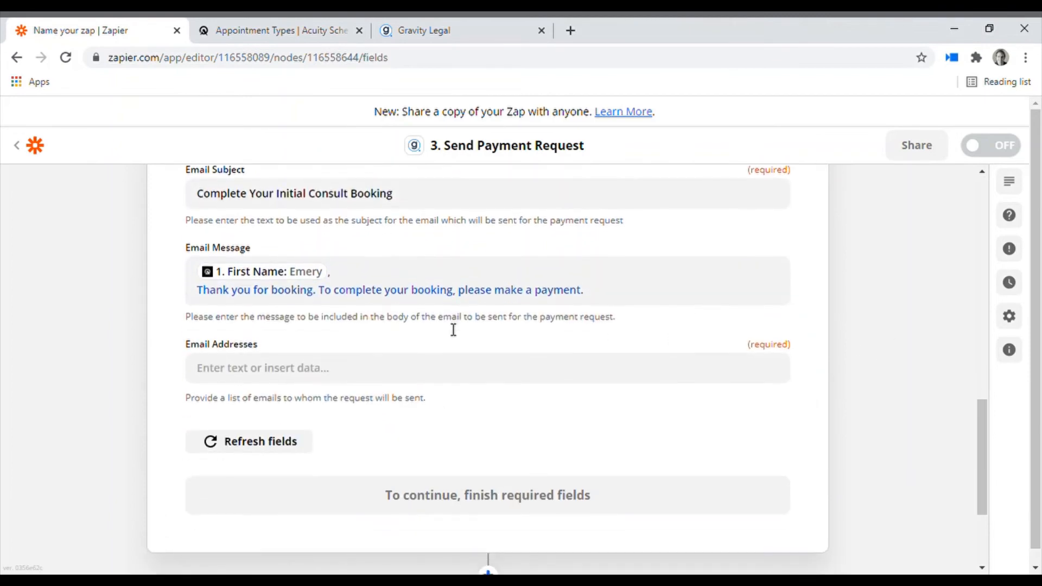
left_click(354, 379)
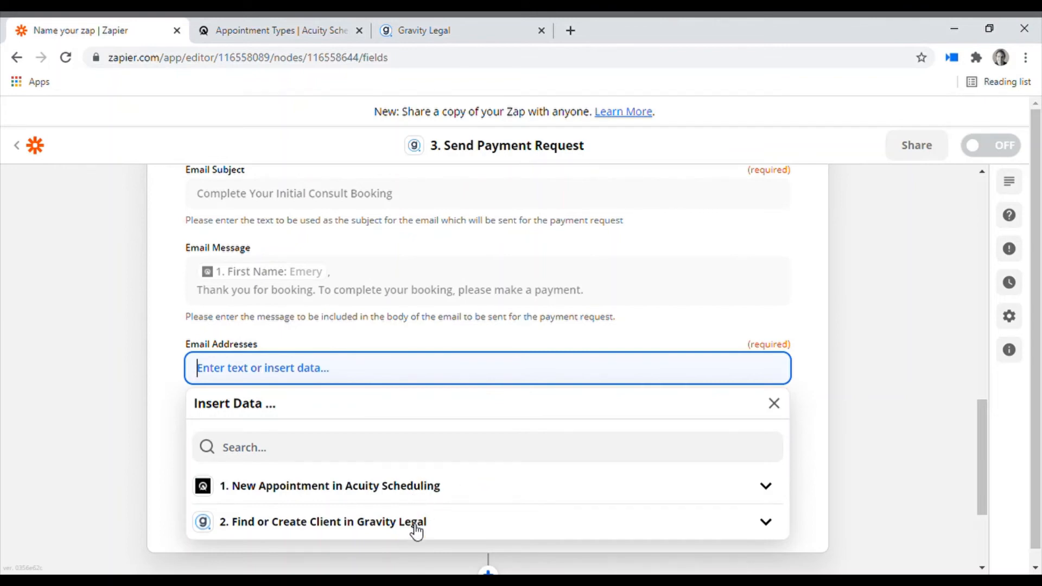
left_click(430, 496)
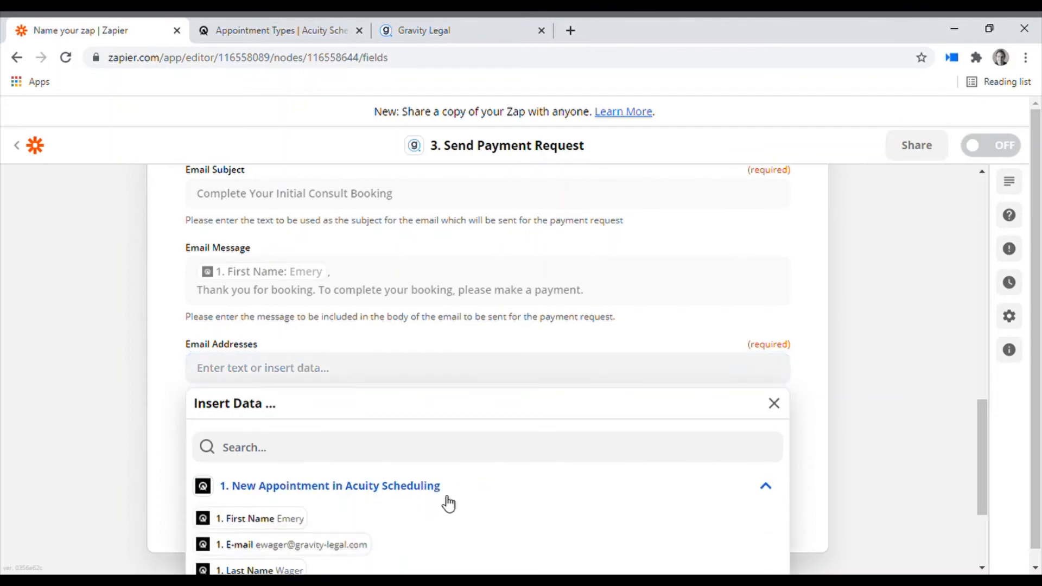
scroll(448, 504, "down", 2)
left_click(324, 475)
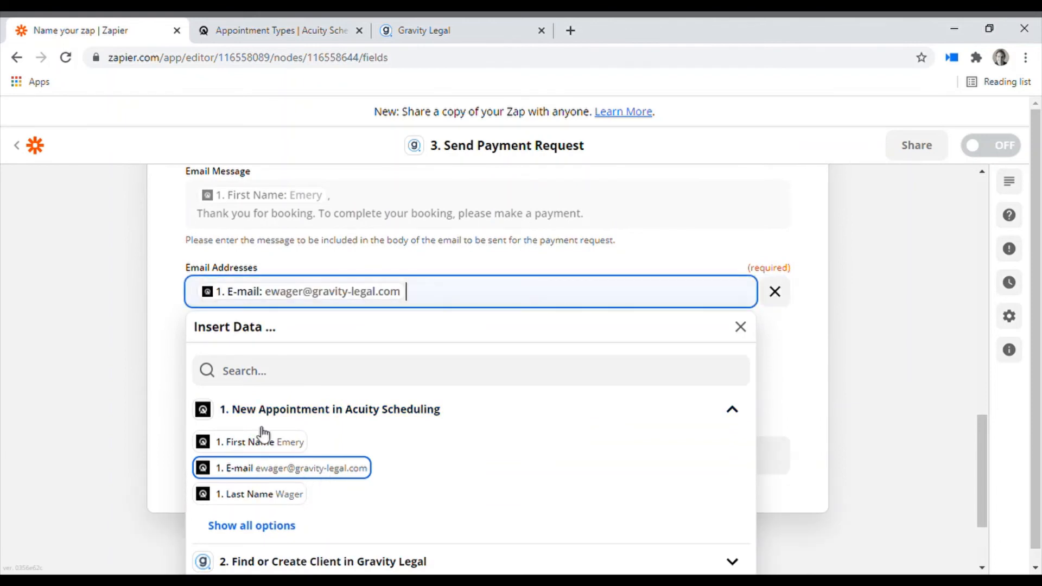
left_click(168, 318)
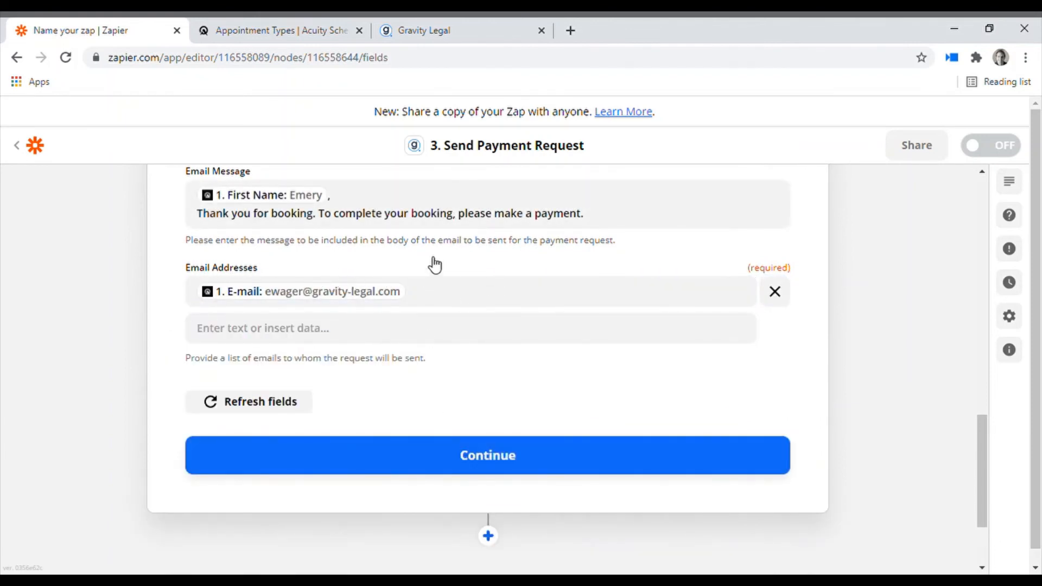
left_click(515, 465)
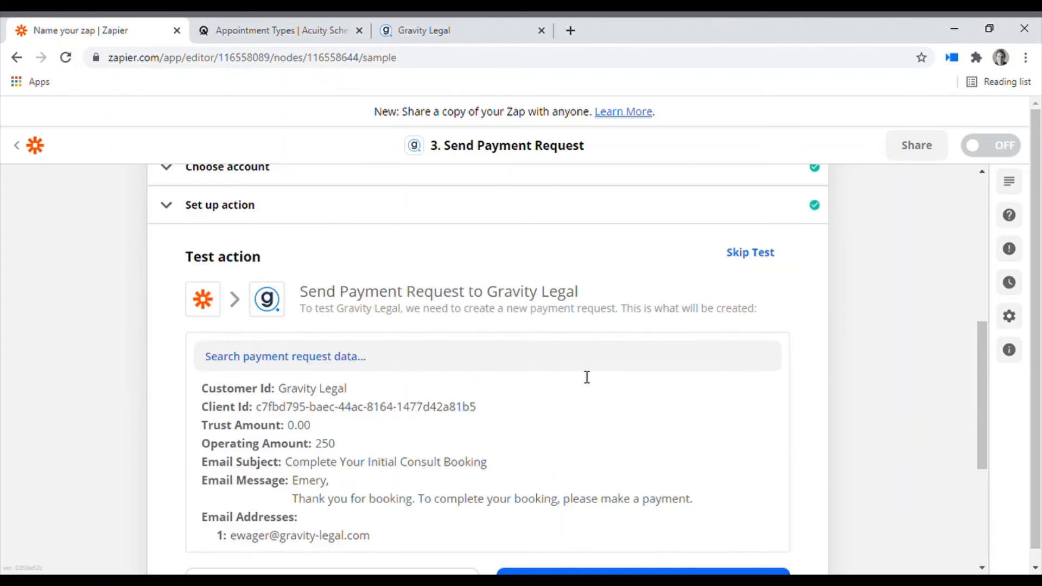
Test the Send Payment Request action and review the returned payment request data.
scroll(541, 414, "down", 4)
left_click(640, 361)
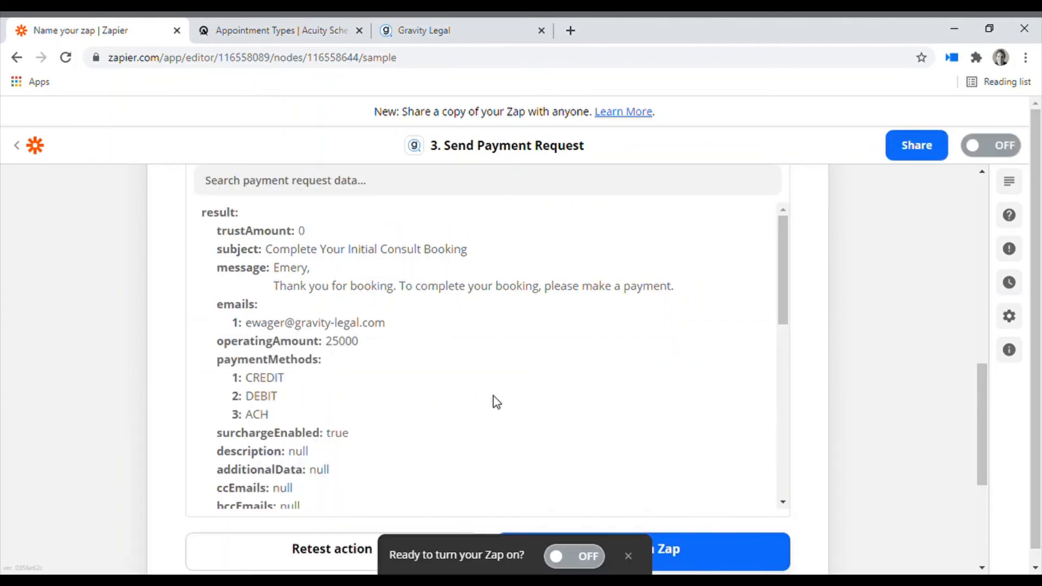
scroll(497, 395, "down", 5)
scroll(499, 393, "down", 8)
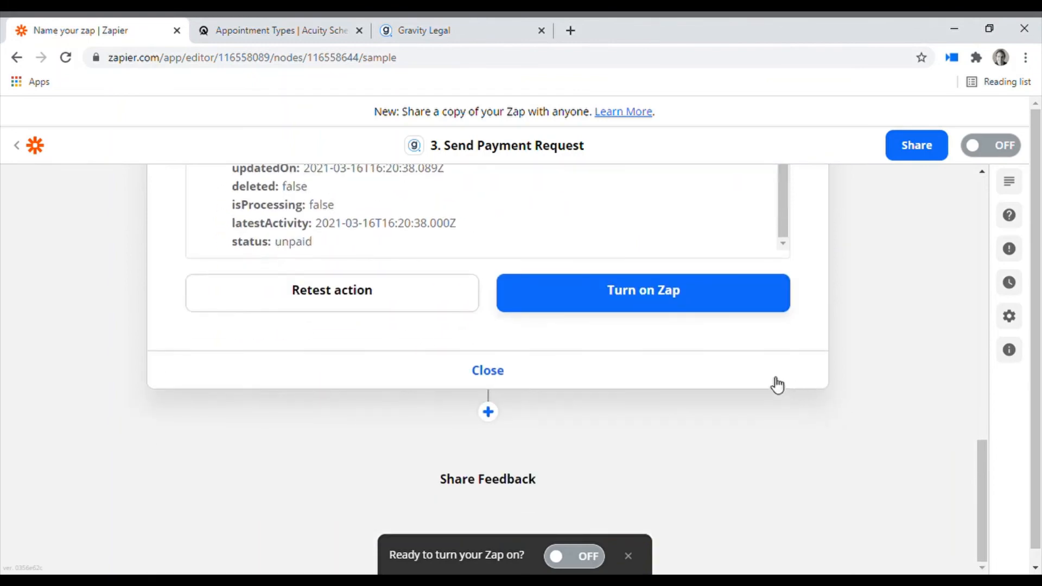
Review the Zap from its Acuity Scheduling trigger through the Send Payment Request action's test result.
scroll(823, 354, "up", 5)
scroll(823, 355, "up", 15)
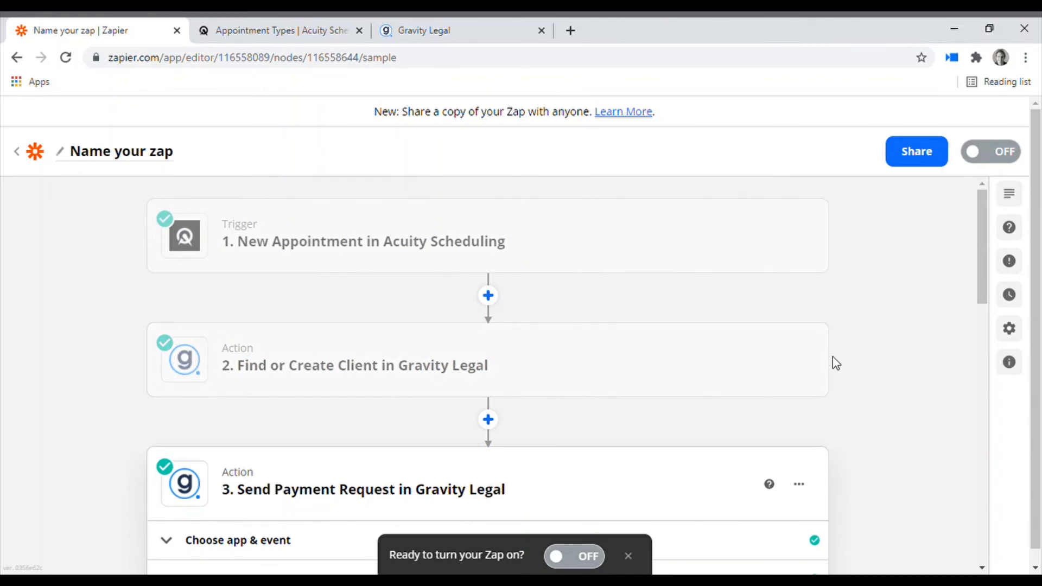
mouse_move(824, 353)
scroll(833, 356, "down", 1)
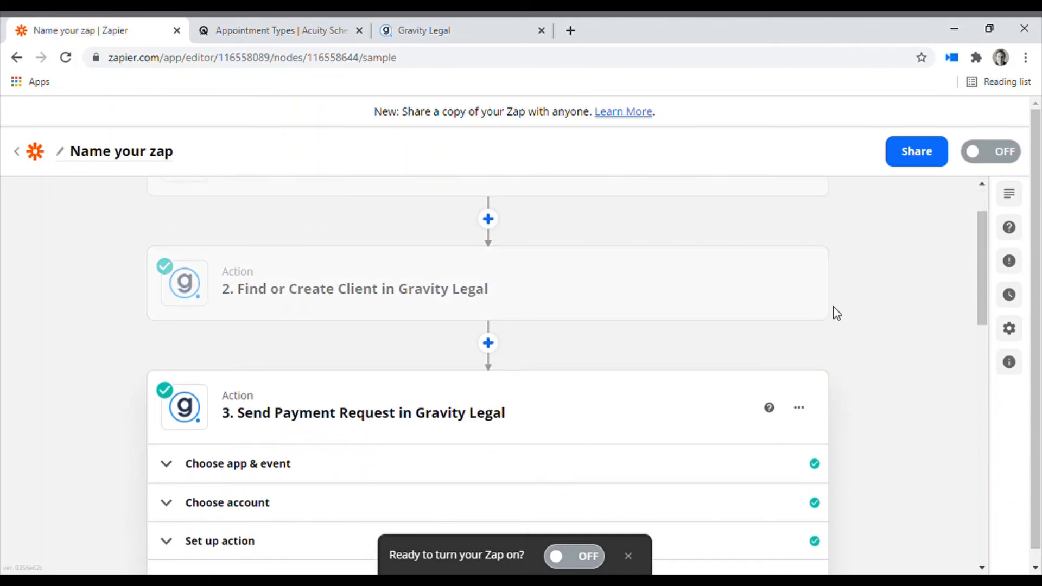
scroll(825, 310, "down", 1)
scroll(55, 348, "down", 5)
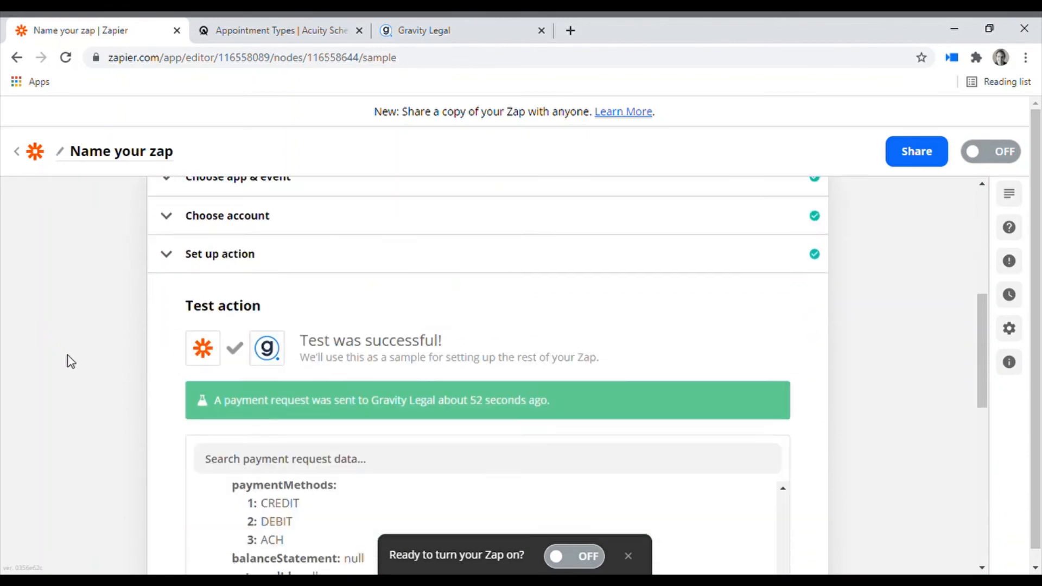
scroll(902, 425, "down", 3)
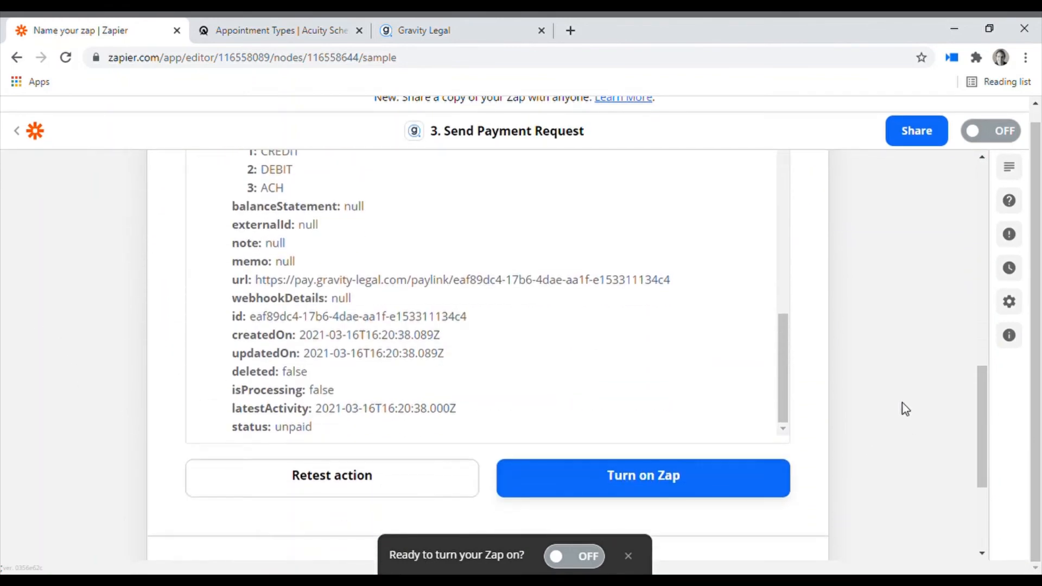
scroll(955, 396, "down", 3)
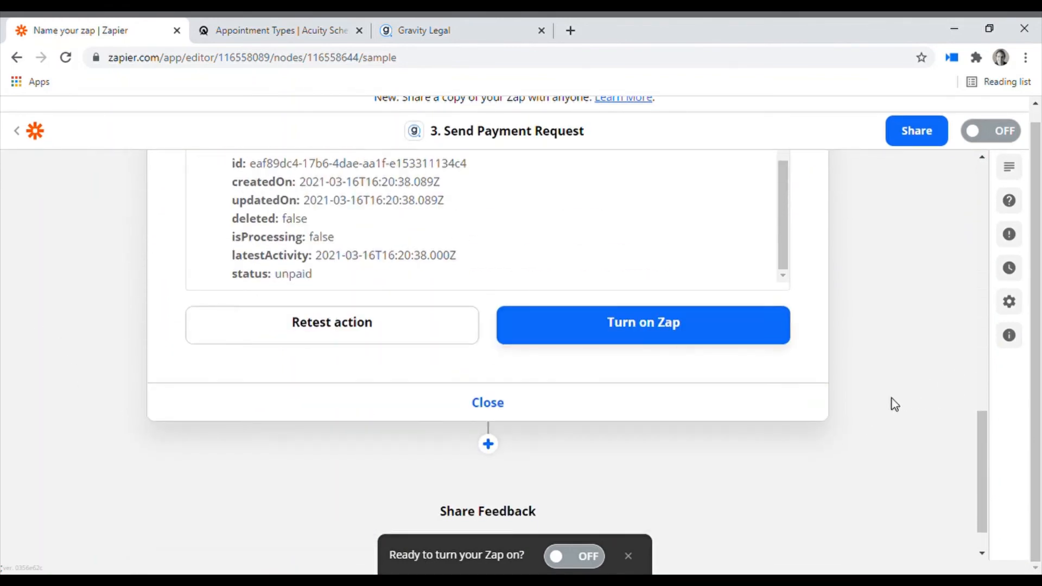
scroll(814, 407, "up", 1)
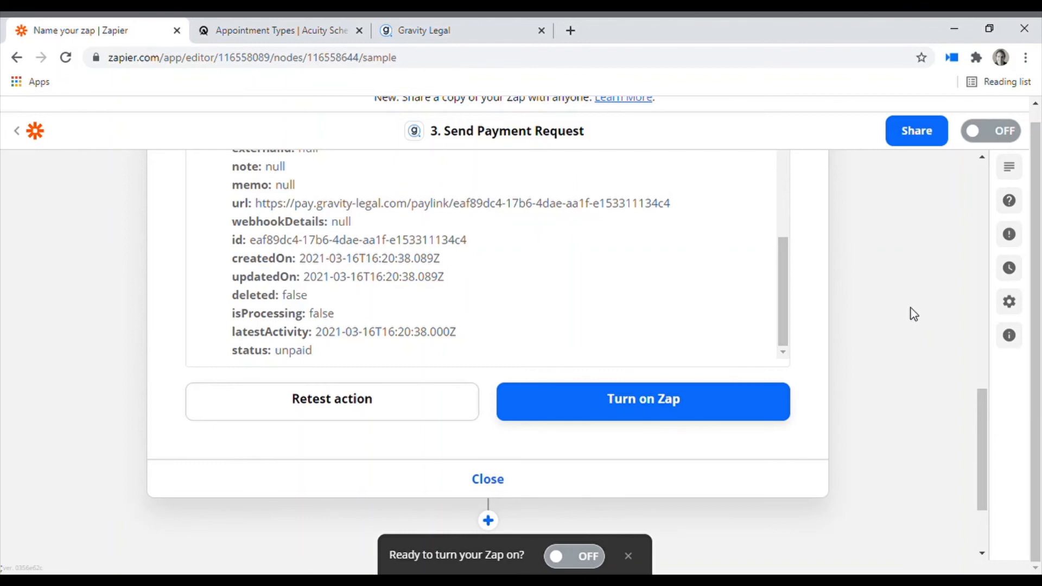
scroll(914, 326, "up", 4)
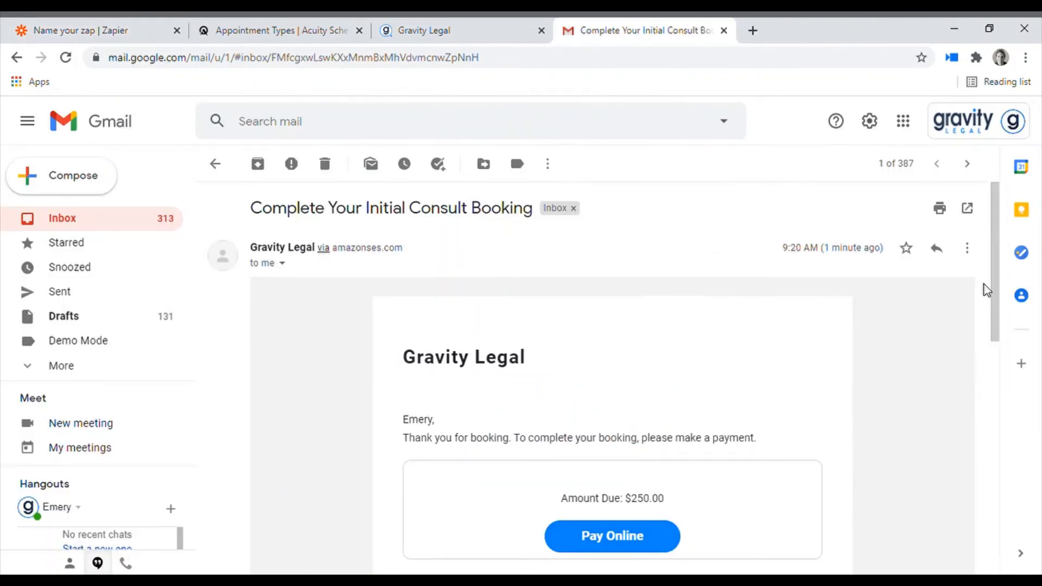
Examine the "Complete Your Initial Consult Booking" email in Gmail, checking its firm heading, first-name greeting, message and amount due.
scroll(1000, 326, "down", 2)
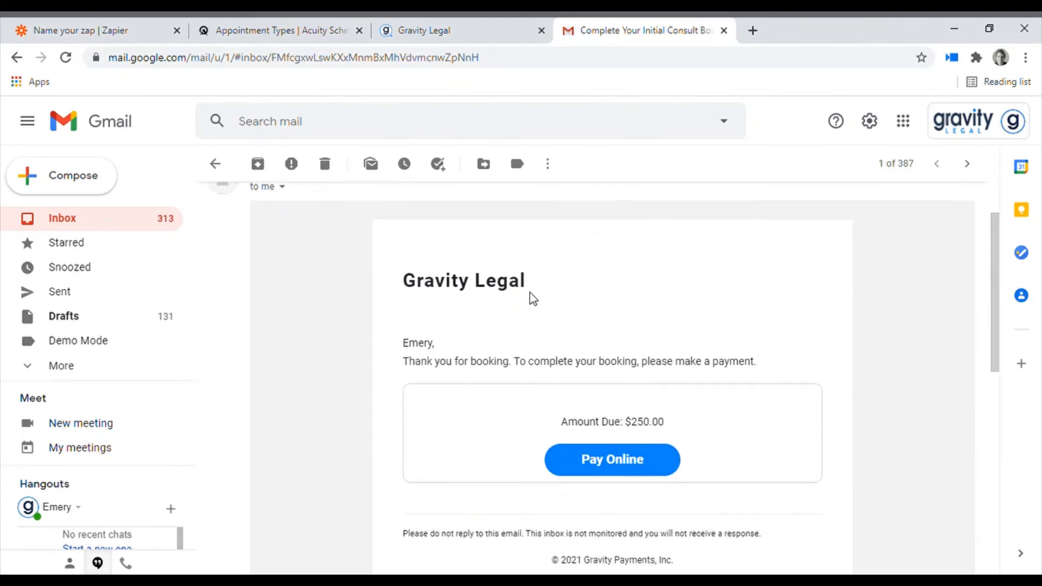
left_click_drag(536, 284, 404, 284)
left_click(613, 284)
scroll(849, 361, "down", 2)
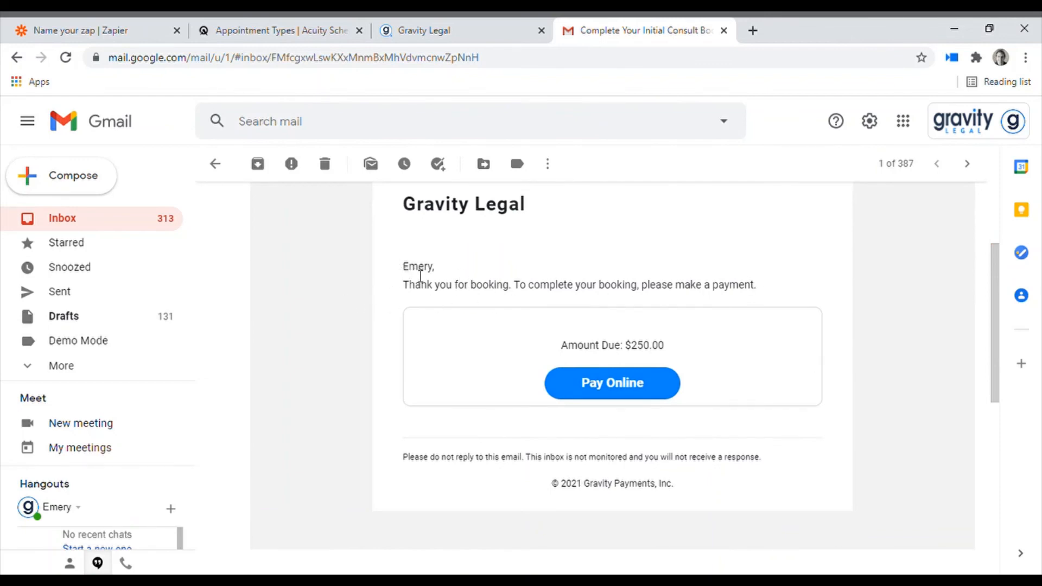
left_click_drag(405, 268, 440, 272)
left_click(440, 272)
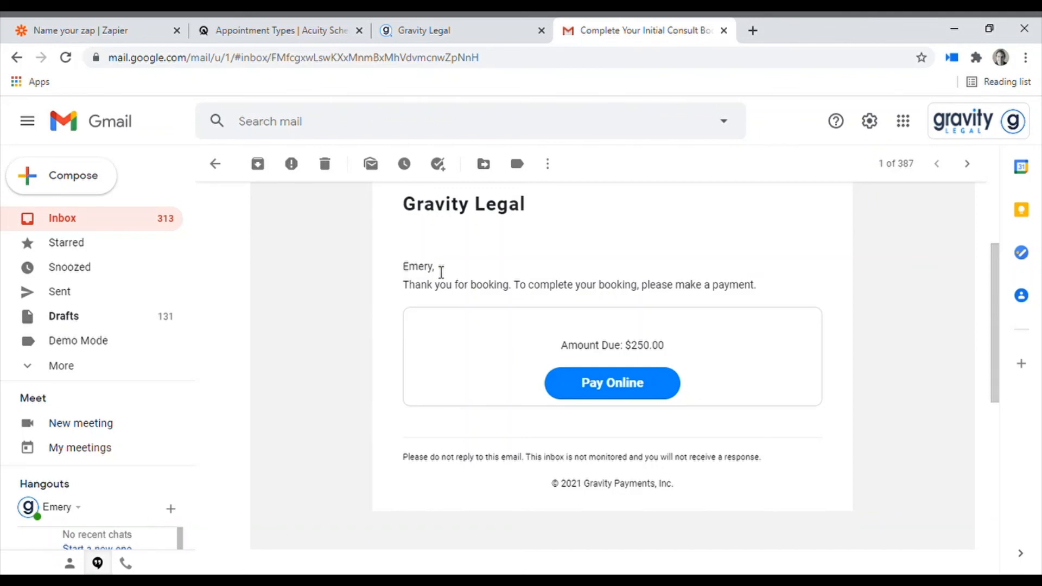
Open the email's online payment page and review its amount choices, payment methods, surcharge notice and payer fields.
left_click(645, 390)
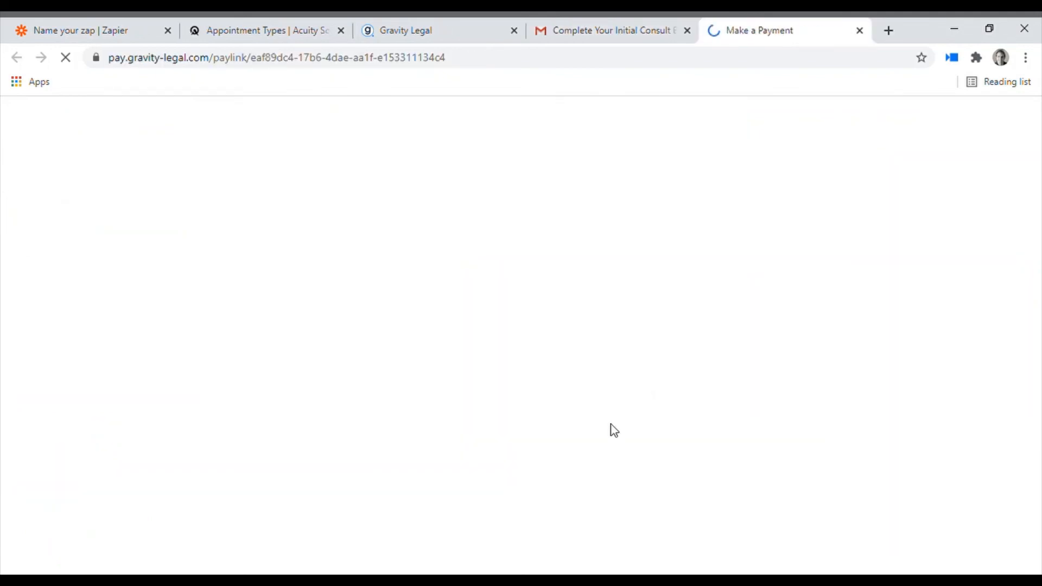
scroll(473, 223, "down", 1)
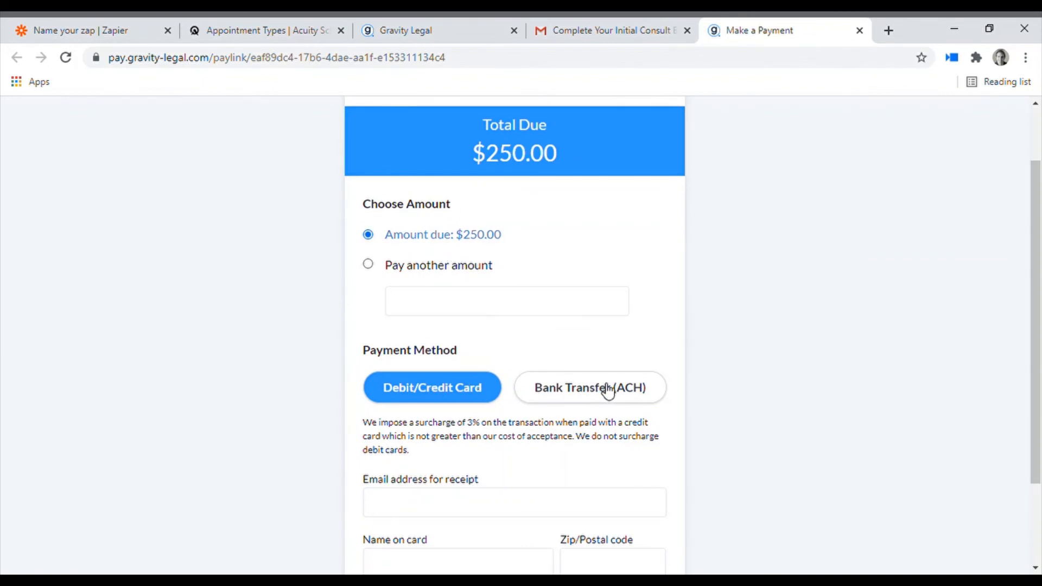
scroll(490, 358, "down", 1)
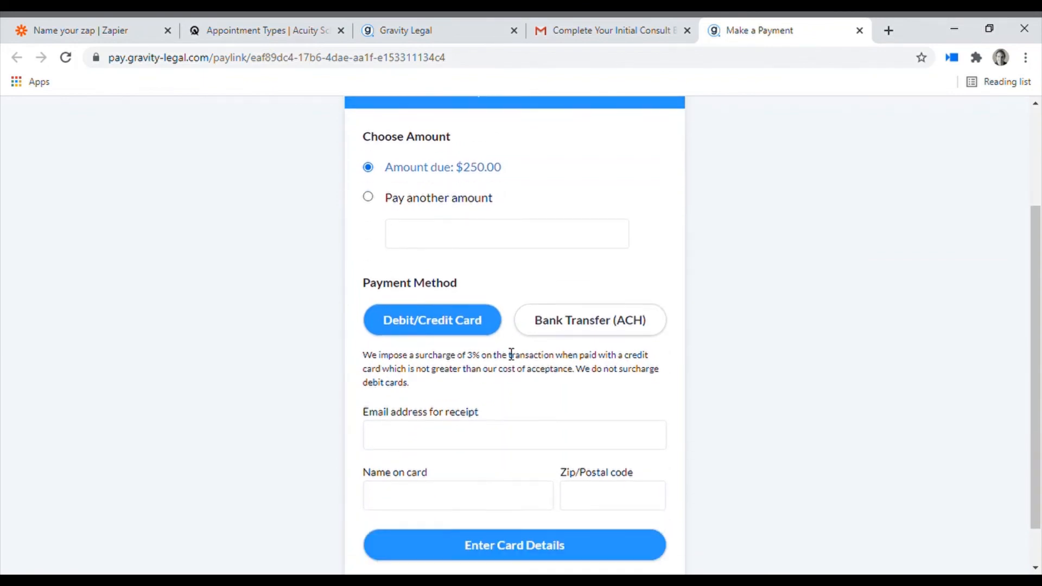
left_click_drag(371, 353, 419, 378)
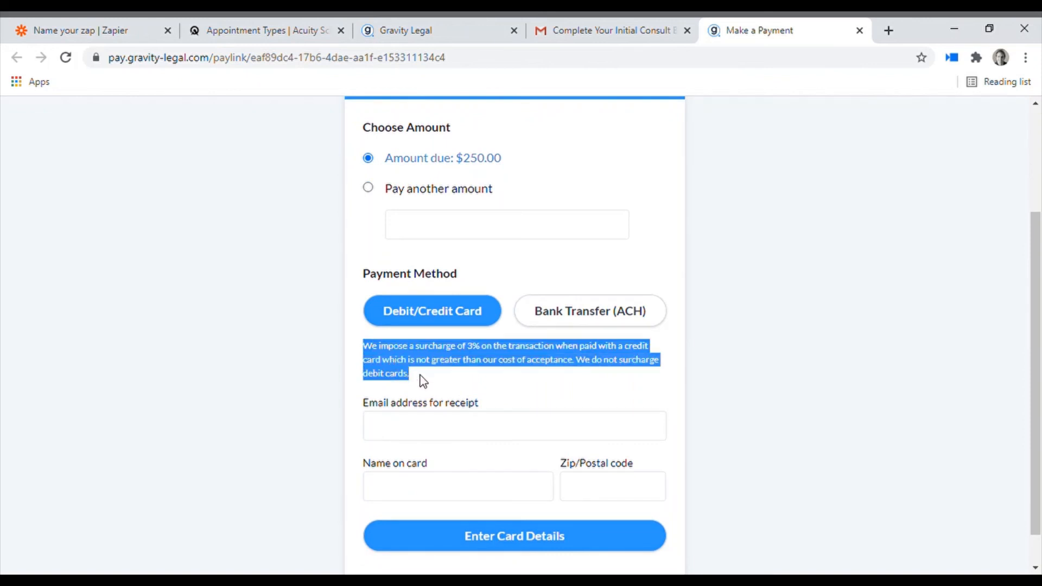
left_click(419, 378)
scroll(586, 293, "down", 1)
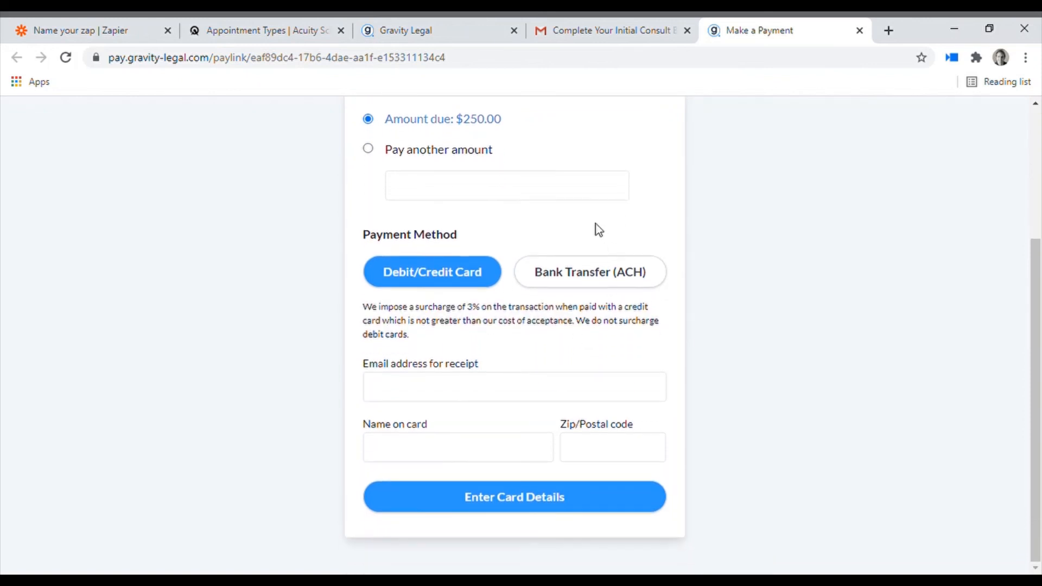
scroll(602, 326, "up", 1)
scroll(650, 260, "up", 3)
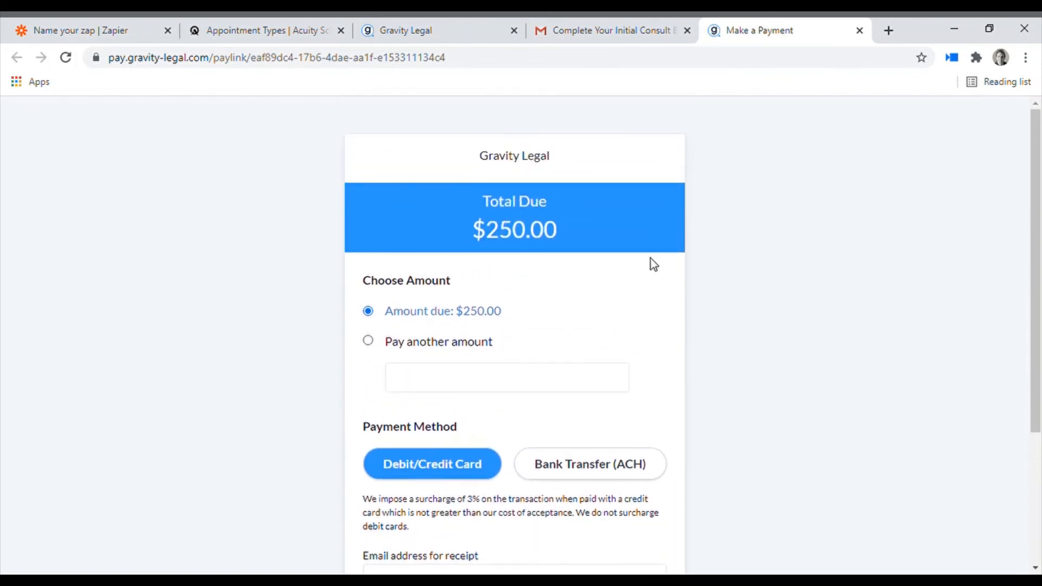